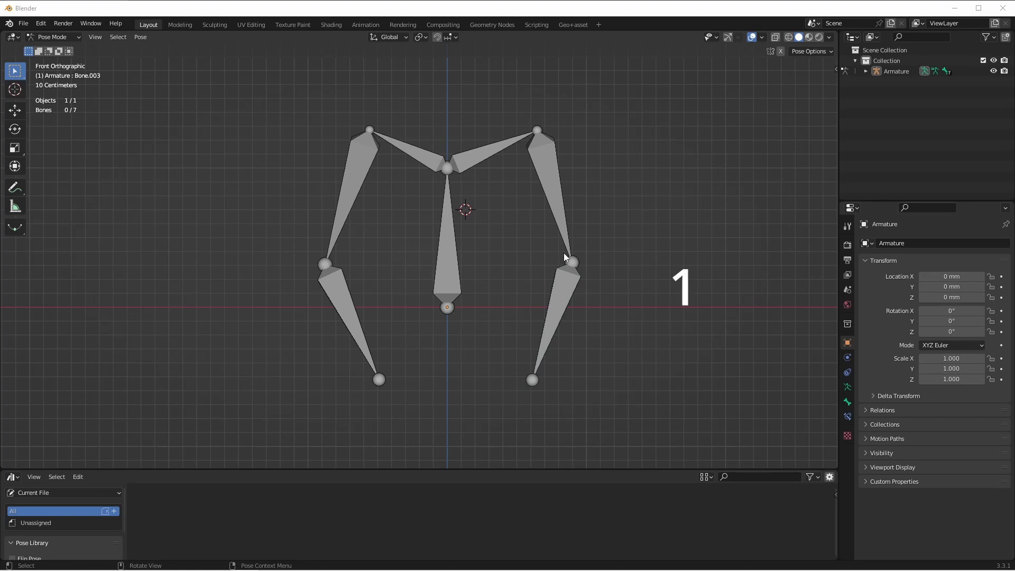
# Snap the 3D cursor to the lower-right arm's end joint and add a new bone there.
pyautogui.press('Tab')
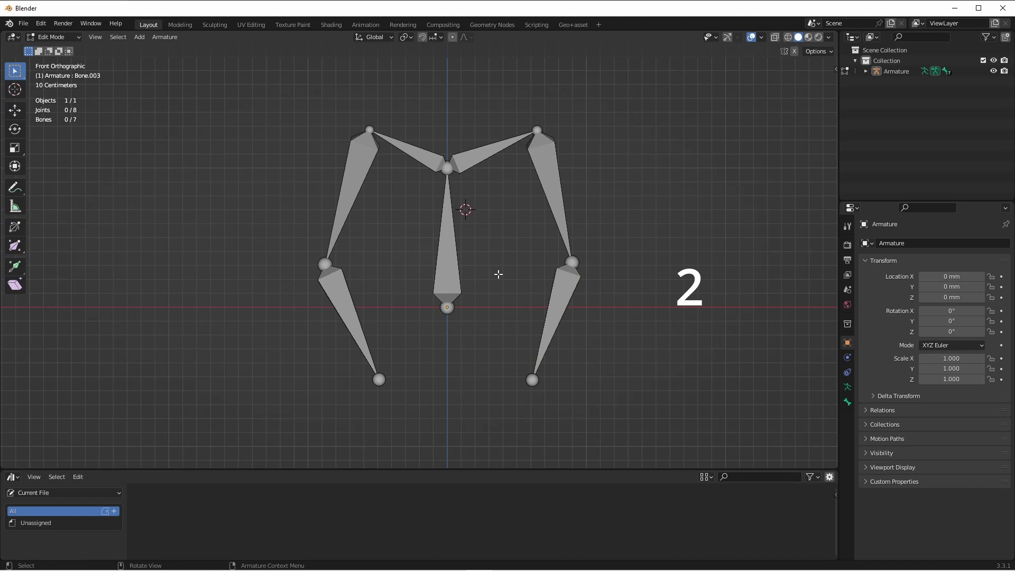
pyautogui.click(532, 380)
pyautogui.hotkey('shift', 's')
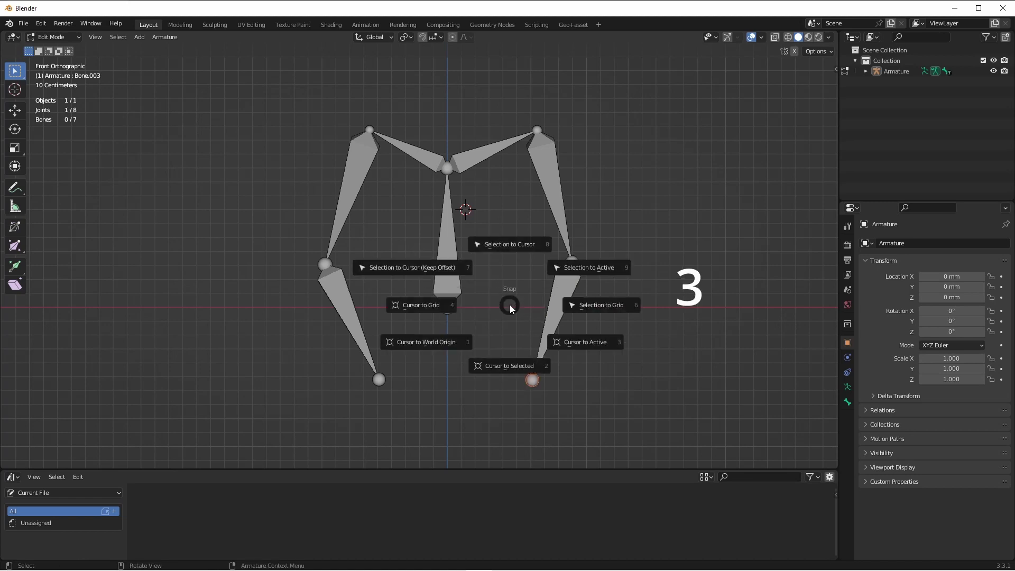
pyautogui.click(509, 364)
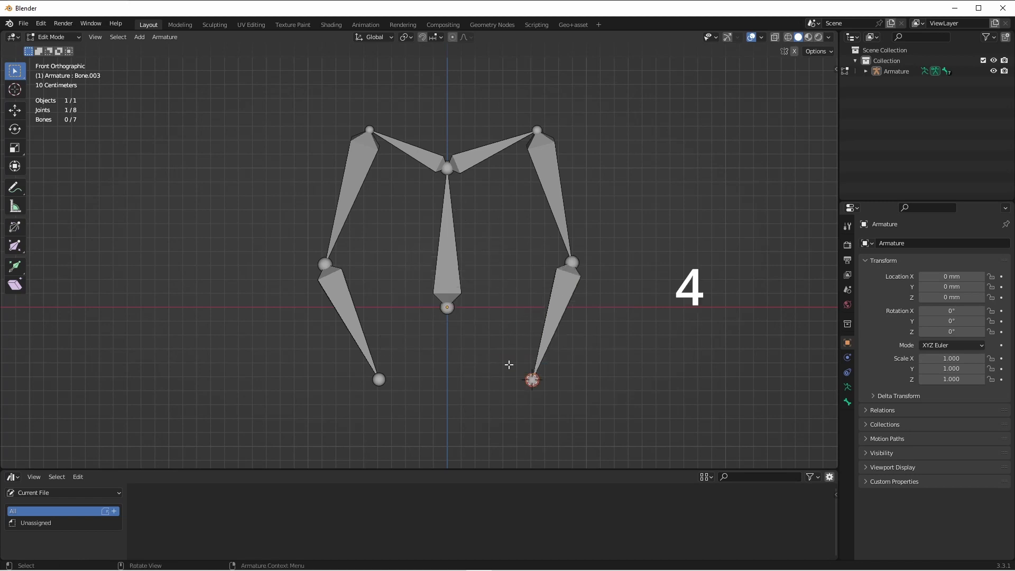
pyautogui.hotkey('shift', 'a')
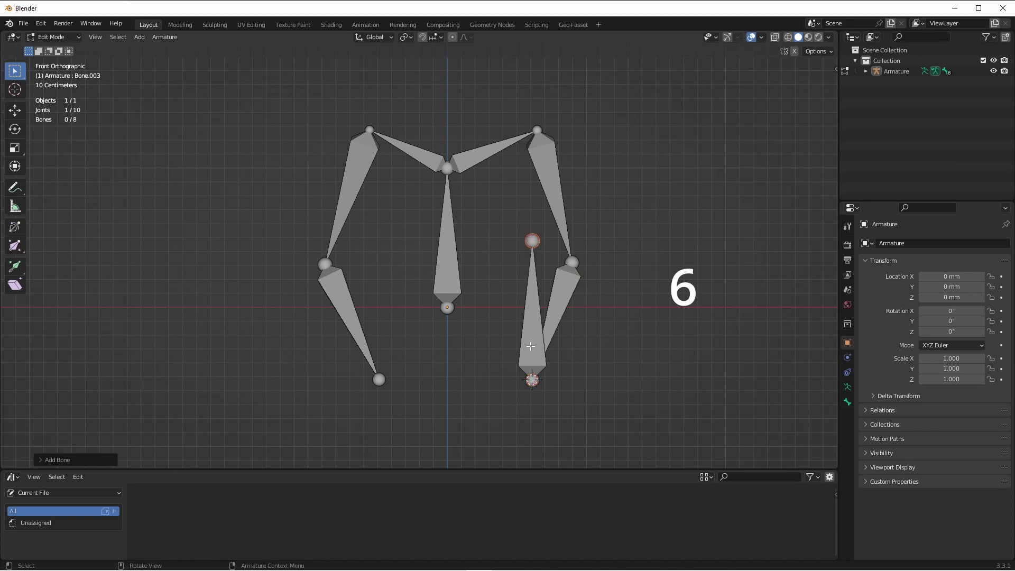
# Give the lower-right arm bone, Bone.003, an IK constraint targeting the new Bone.007.
pyautogui.hotkey('ctrl', 'Tab')
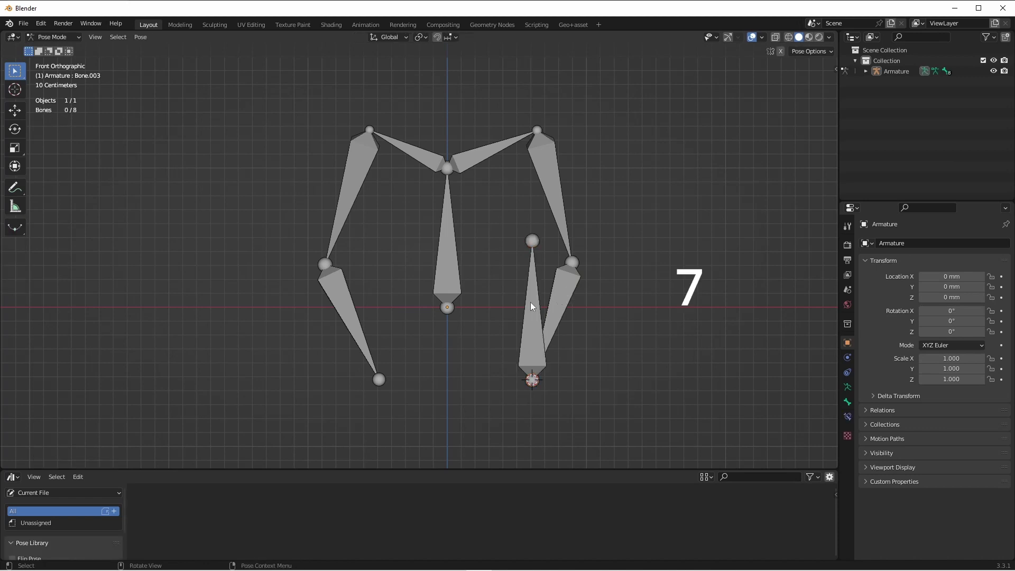
pyautogui.click(532, 303)
pyautogui.keyDown('shift'); pyautogui.click(560, 295); pyautogui.keyUp('shift')
pyautogui.hotkey('shift', 'i')
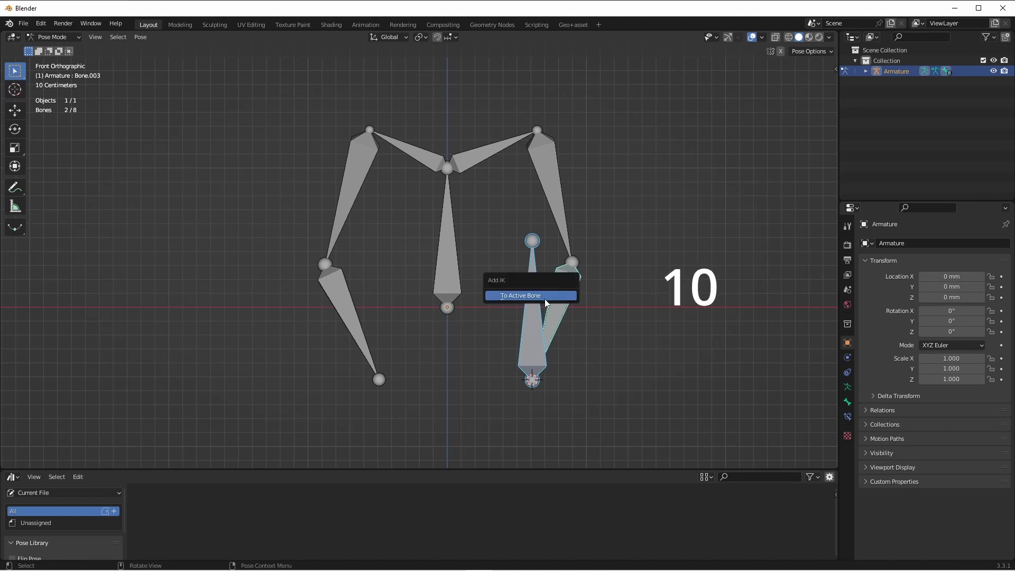
pyautogui.click(539, 295)
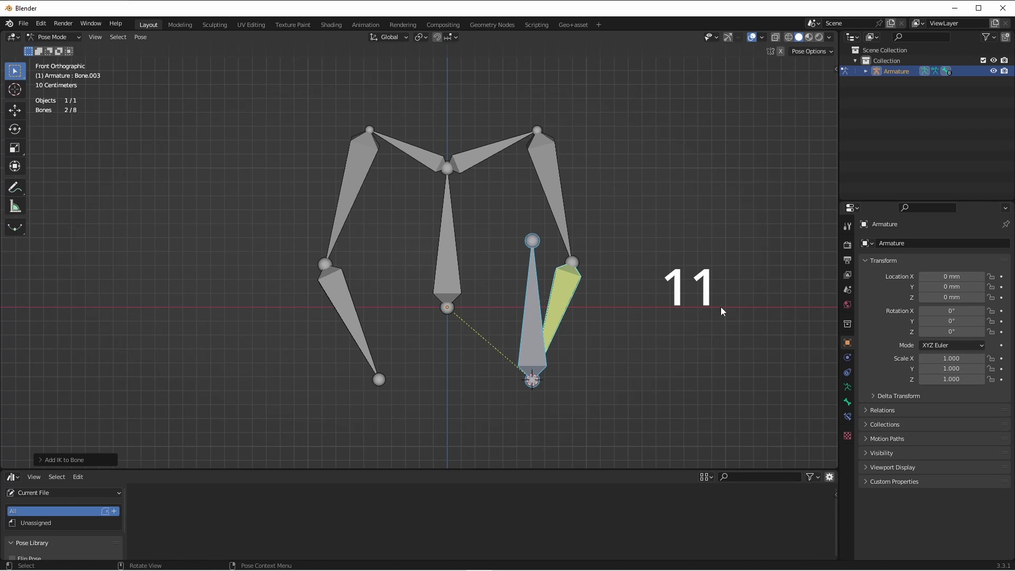
pyautogui.click(848, 418)
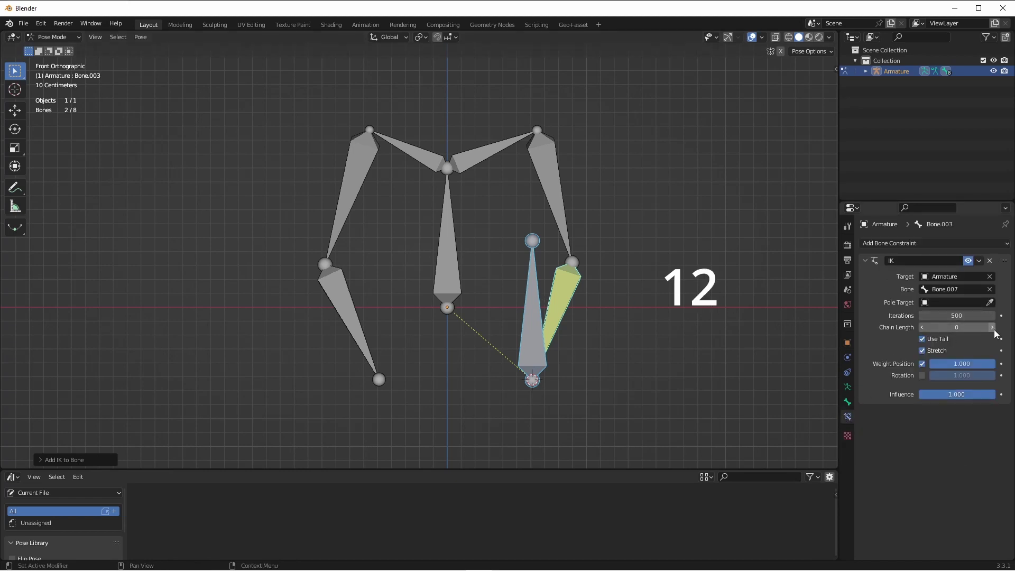
pyautogui.click(556, 337)
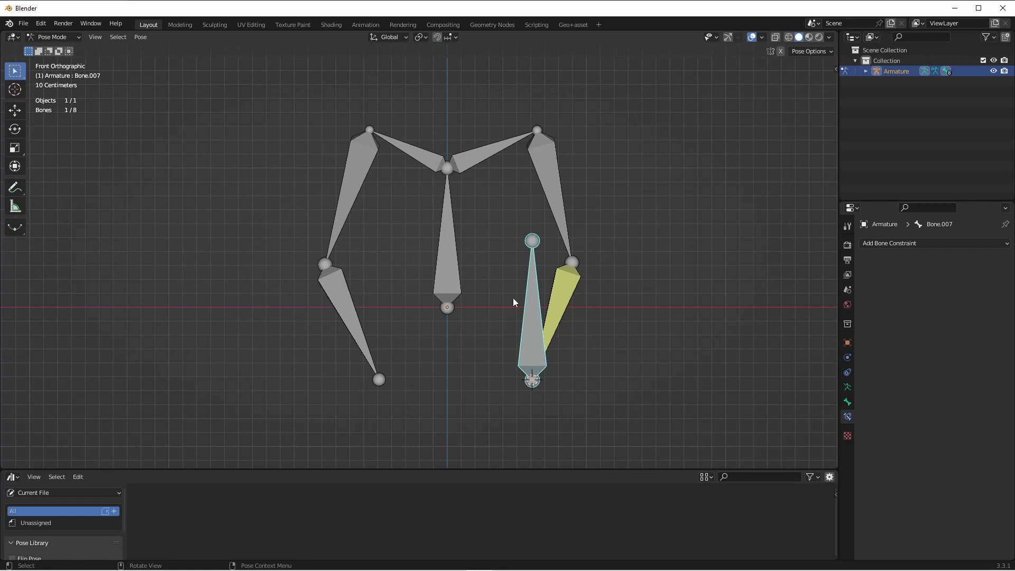
# Deselect all bones and place the 3D cursor above the armature's top centre.
pyautogui.press('a')
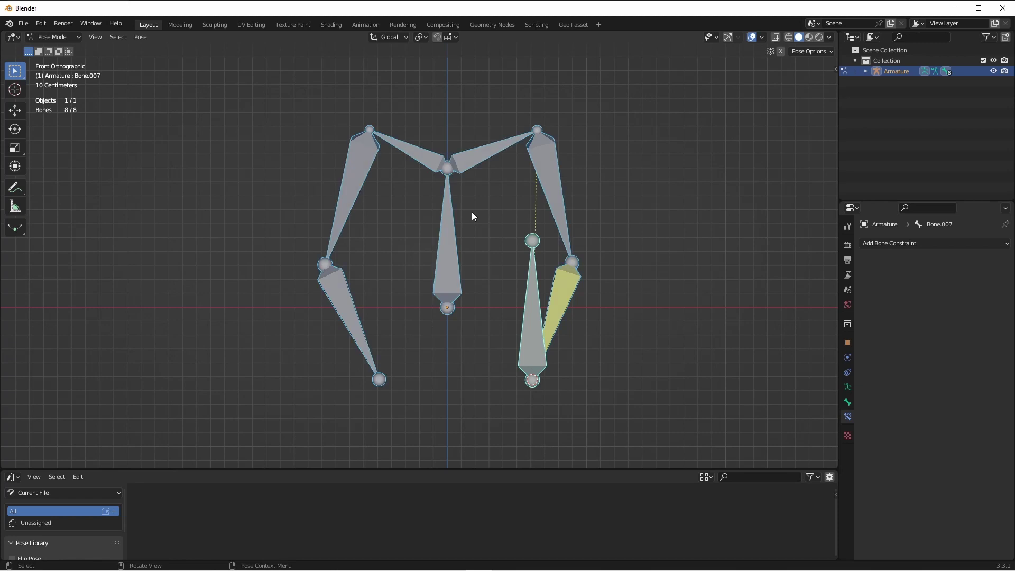
pyautogui.hotkey('alt', 'a')
pyautogui.keyDown('shift'); pyautogui.rightClick(471, 211); pyautogui.keyUp('shift')
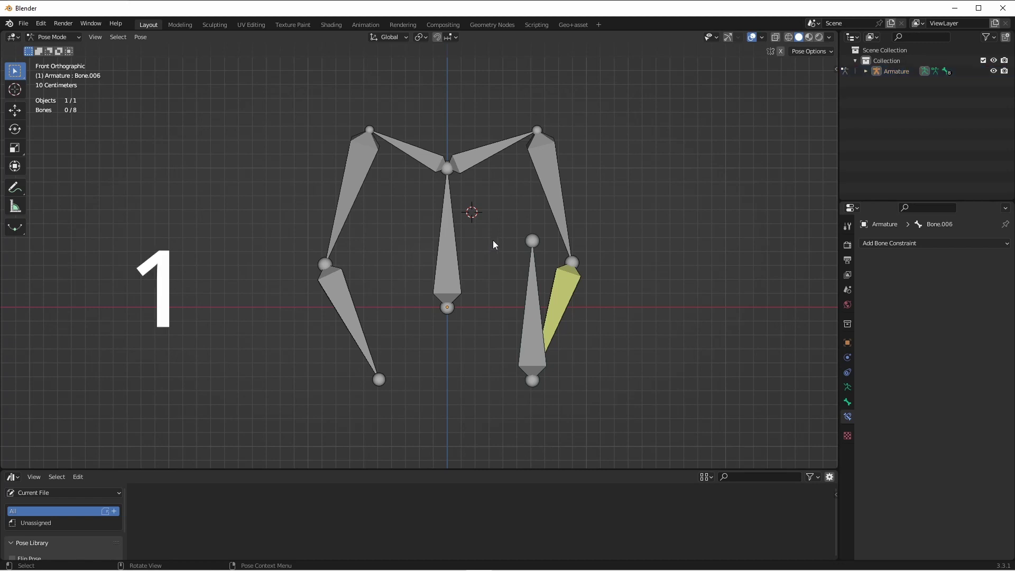
# Use the 'add bone' search to give lower-left Bone.006 an IK target, Bone.006_Target, then select it.
pyautogui.click(366, 266)
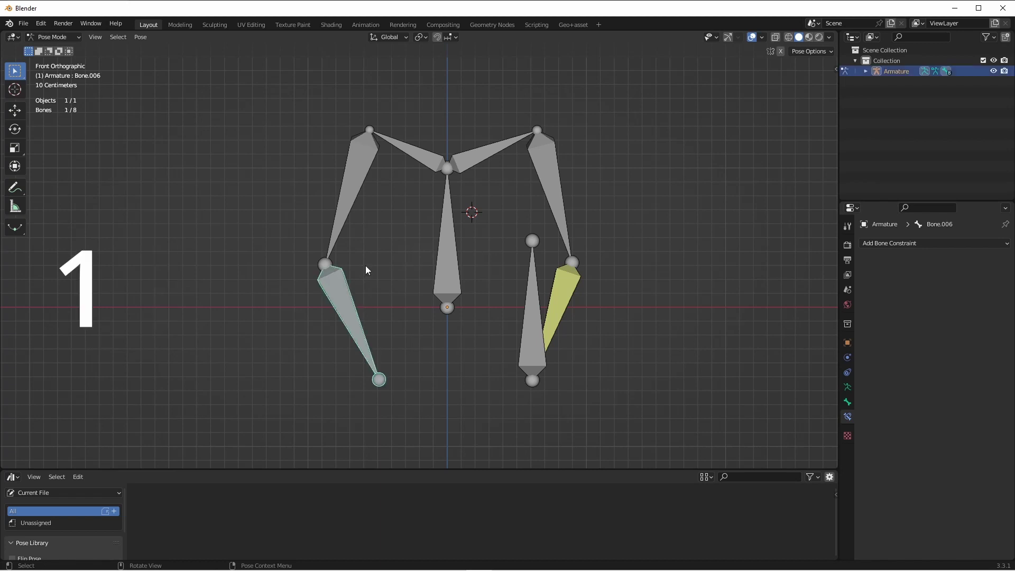
pyautogui.click(141, 38)
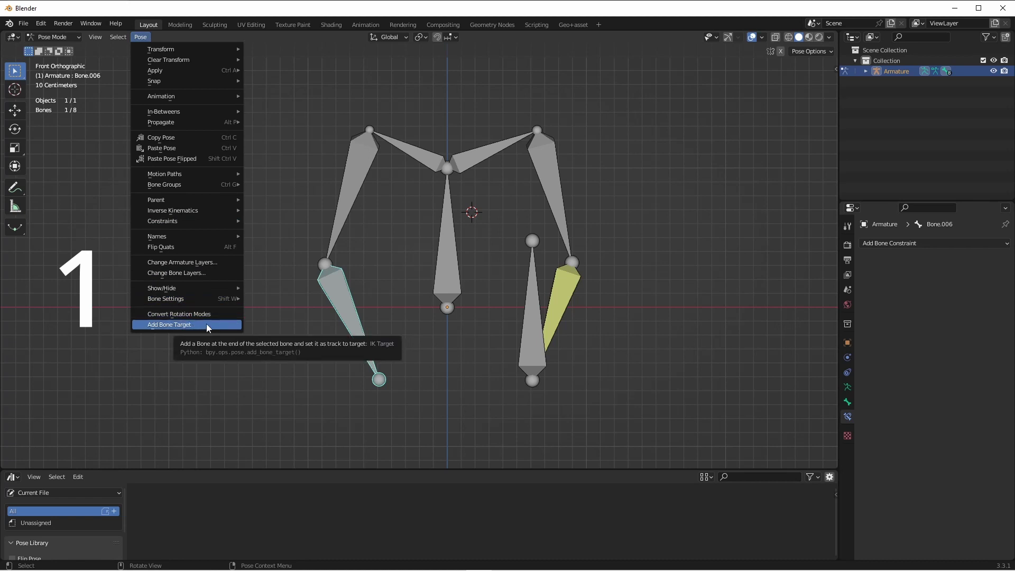
pyautogui.press('F3')
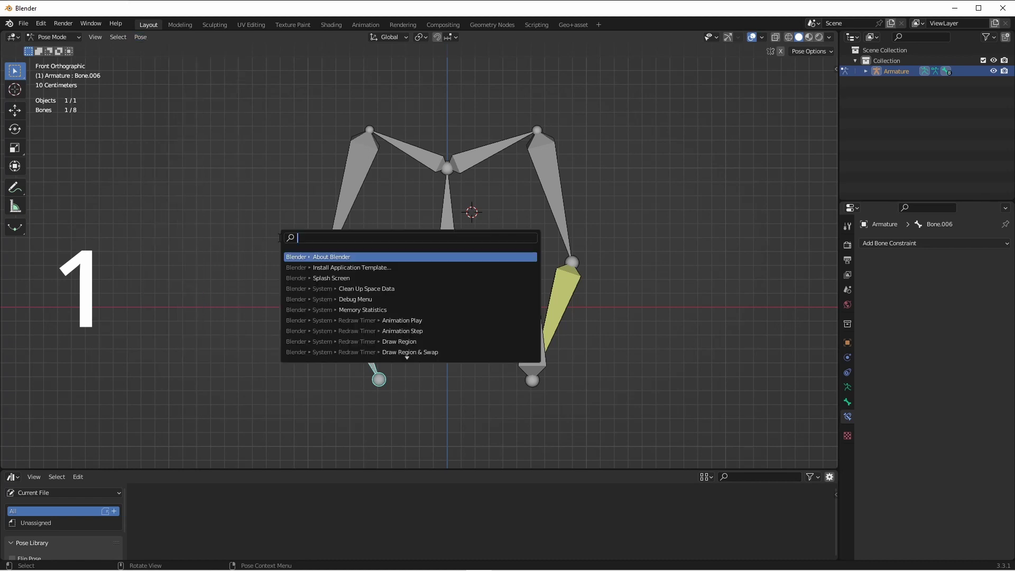
pyautogui.write('add bone')
pyautogui.click(304, 257)
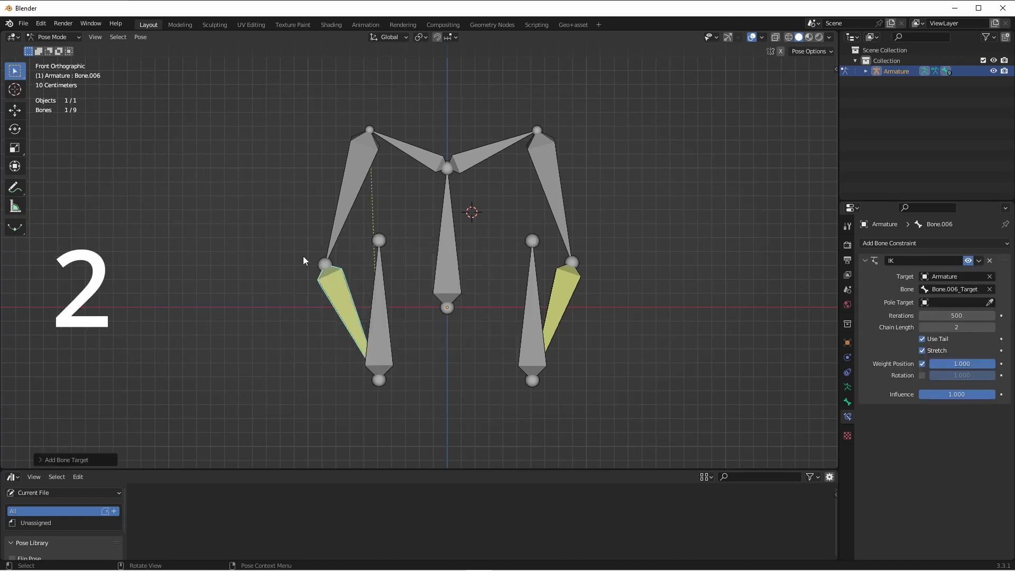
pyautogui.click(384, 317)
# Cancel the target bone's move and undo the added target bone and IK constraint.
pyautogui.press('g')
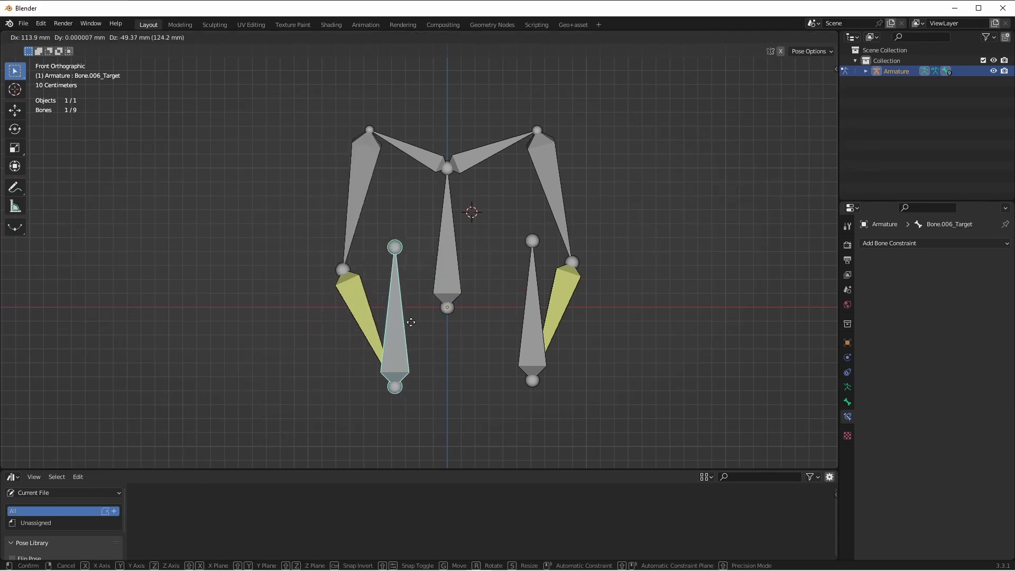
pyautogui.rightClick(418, 305)
pyautogui.hotkey('ctrl', 'z')
pyautogui.hotkey('ctrl', 'z')
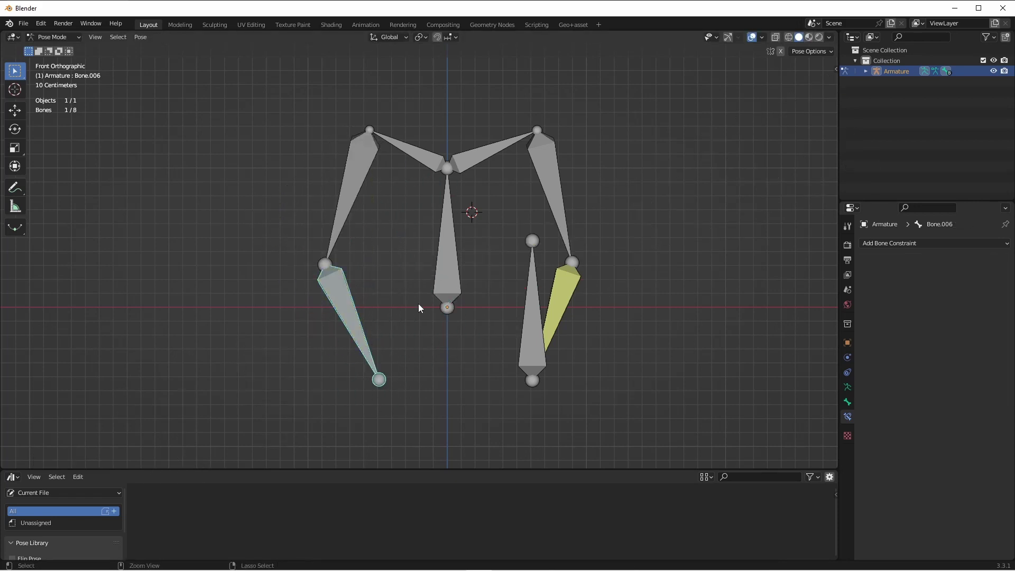
# Re-add the lower-left arm's IK target bone with IK Target type and 0.70 bone length.
pyautogui.click(344, 317)
pyautogui.hotkey('shift', 'i')
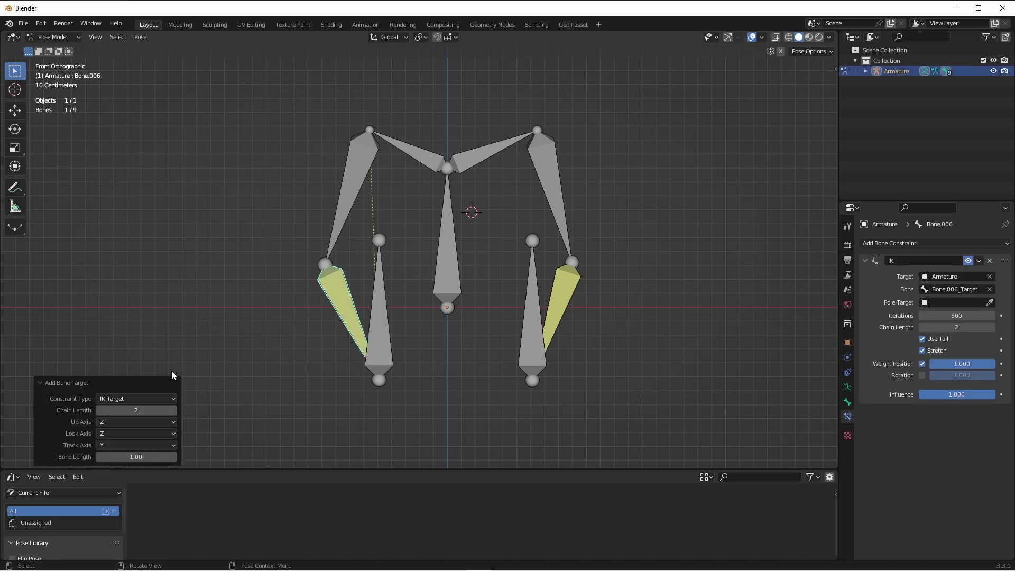
pyautogui.click(172, 400)
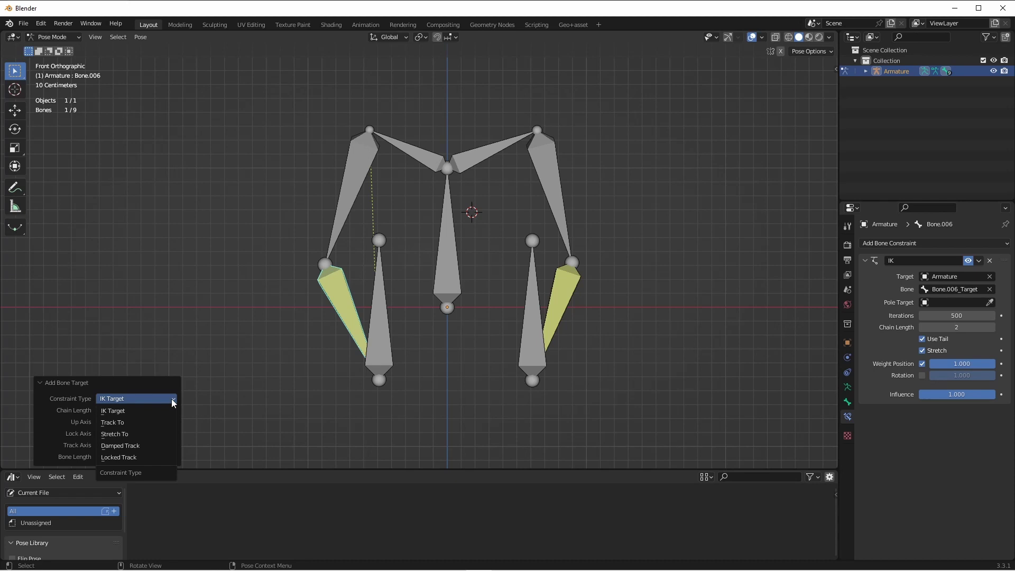
pyautogui.click(168, 411)
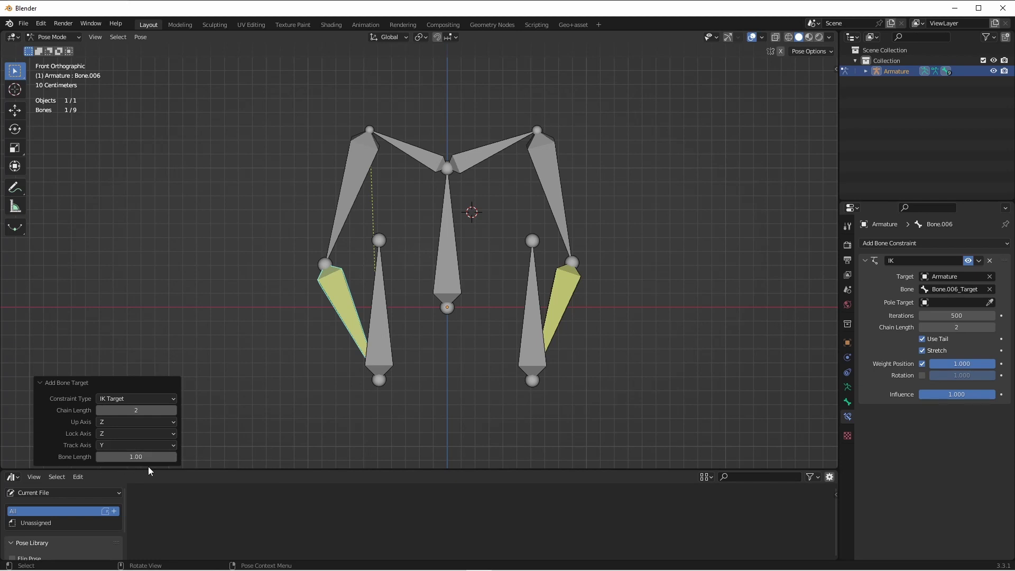
pyautogui.moveTo(142, 458)
pyautogui.mouseDown()
pyautogui.moveTo(126, 456)
pyautogui.moveTo(135, 456)
pyautogui.mouseUp()
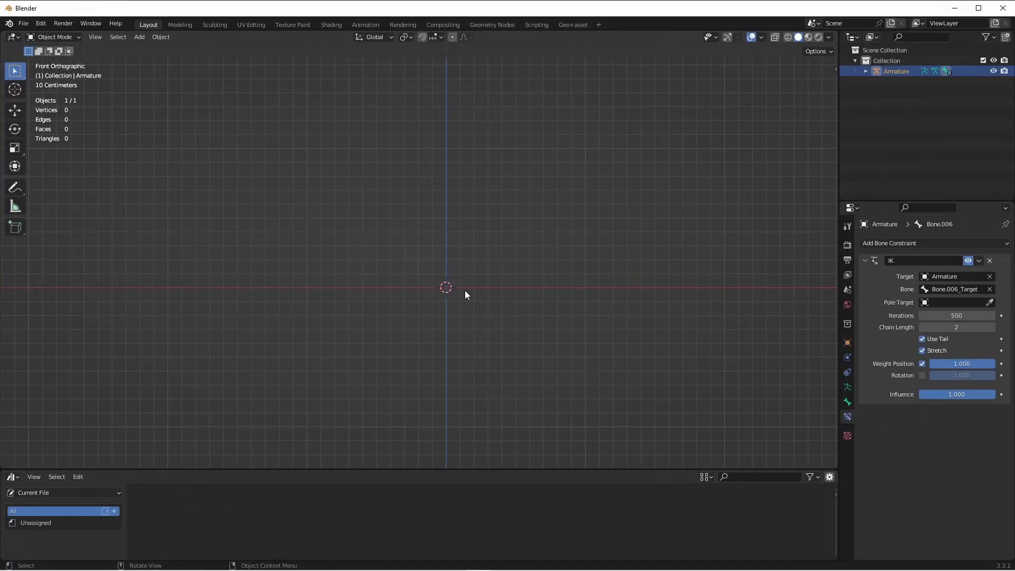
# Add a Basic Human meta-rig and give forearm.L an IK target bone of length 0.28.
pyautogui.hotkey('shift', 'a')
pyautogui.moveTo(465, 290)
pyautogui.moveTo(535, 325)
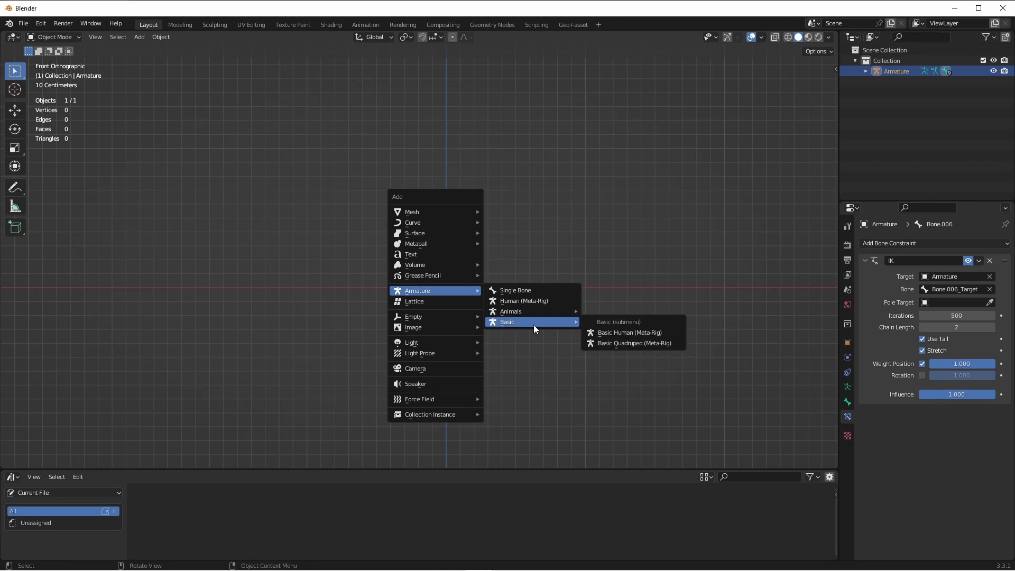
pyautogui.click(612, 332)
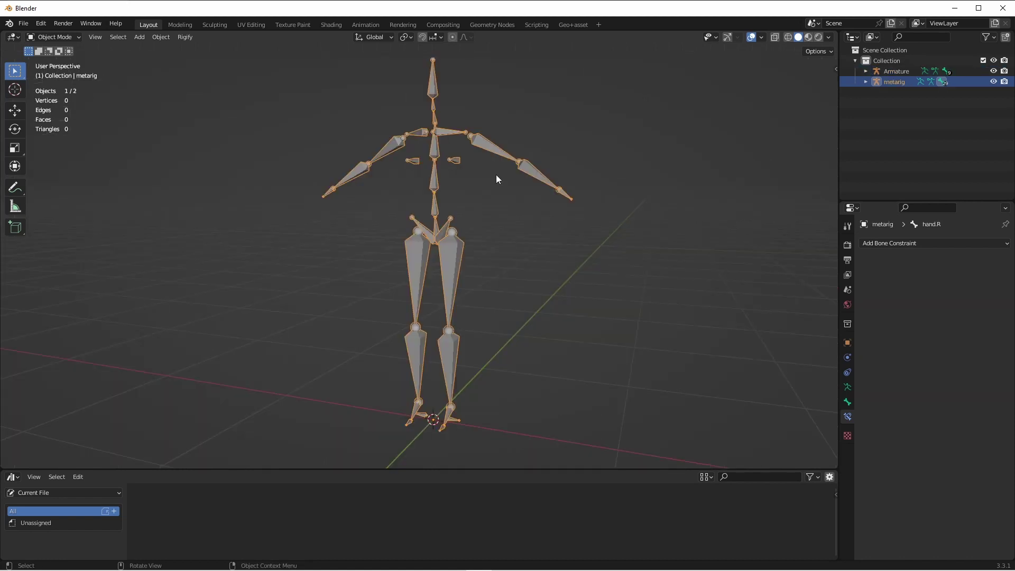
pyautogui.hotkey('ctrl', 'Tab')
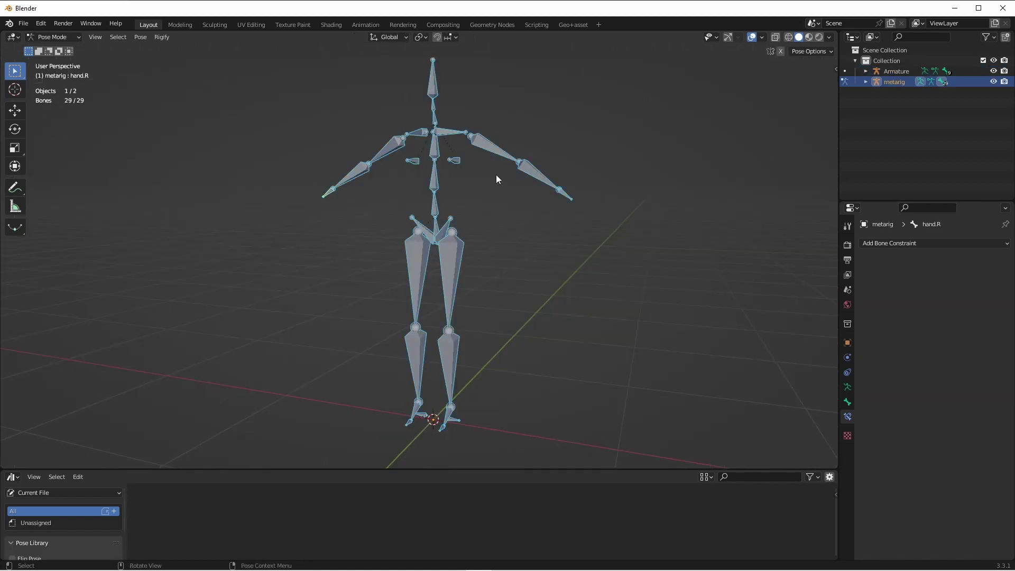
pyautogui.click(534, 176)
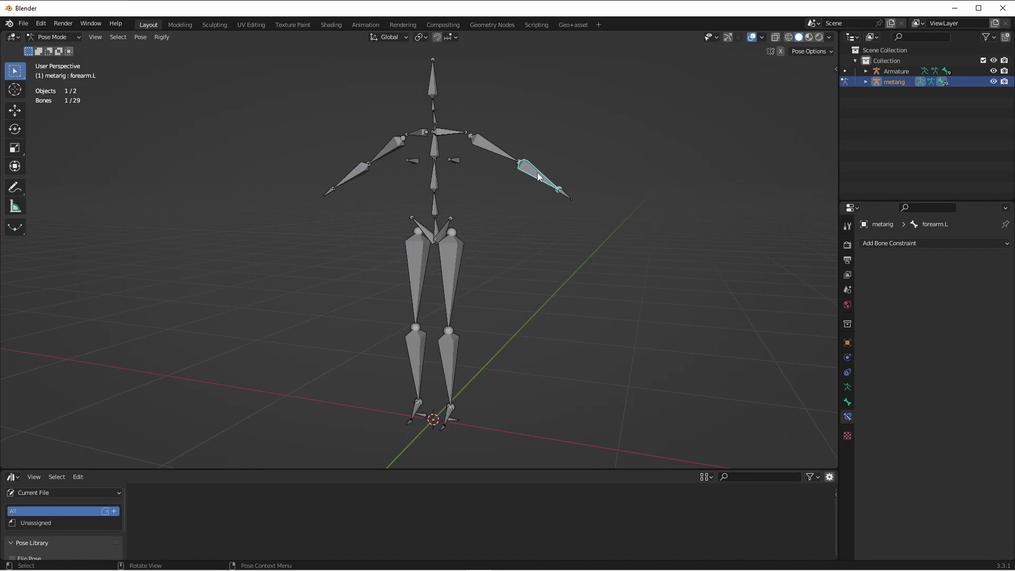
pyautogui.click(144, 39)
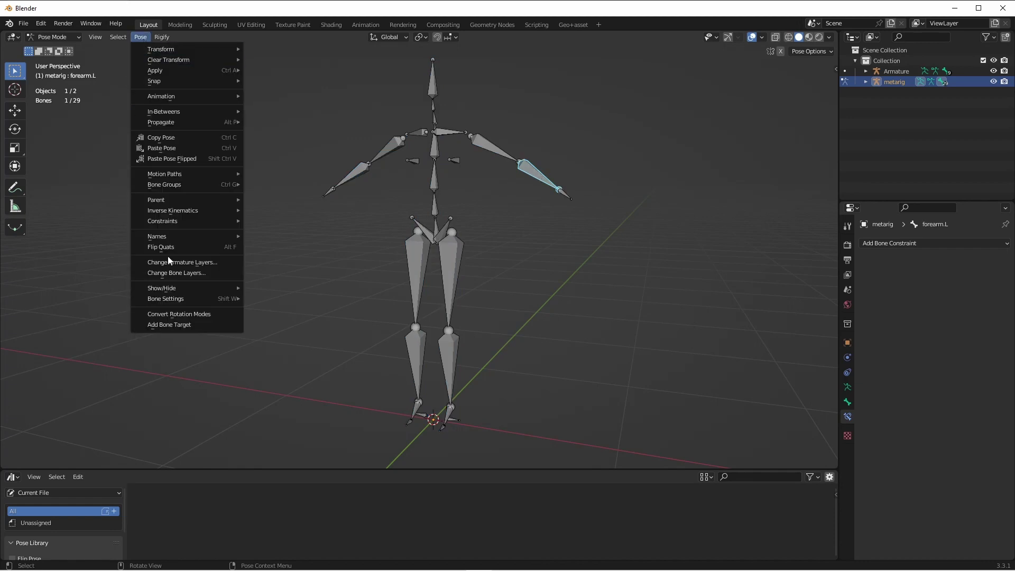
pyautogui.click(179, 326)
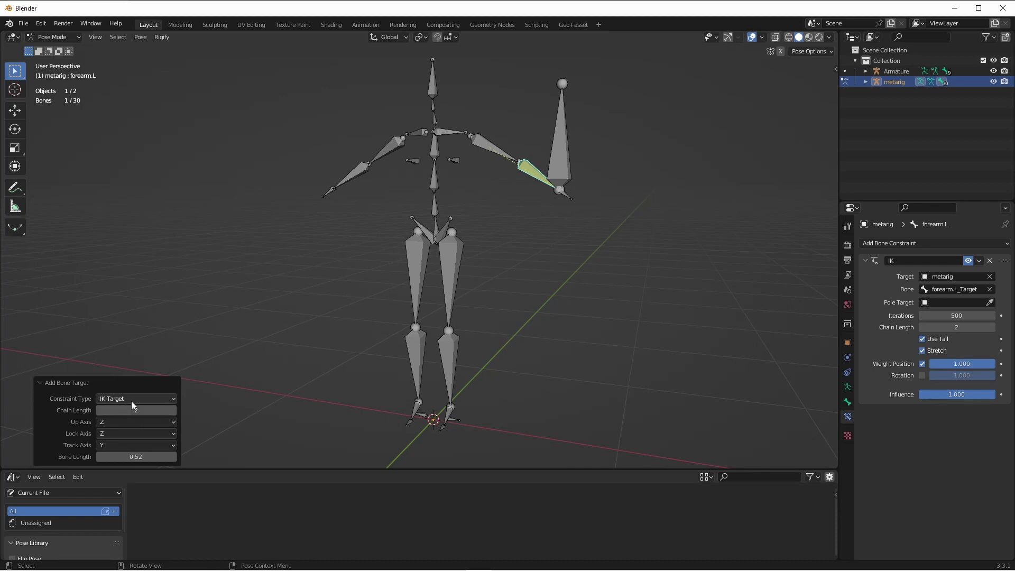
pyautogui.moveTo(127, 452); pyautogui.dragTo(106, 453)
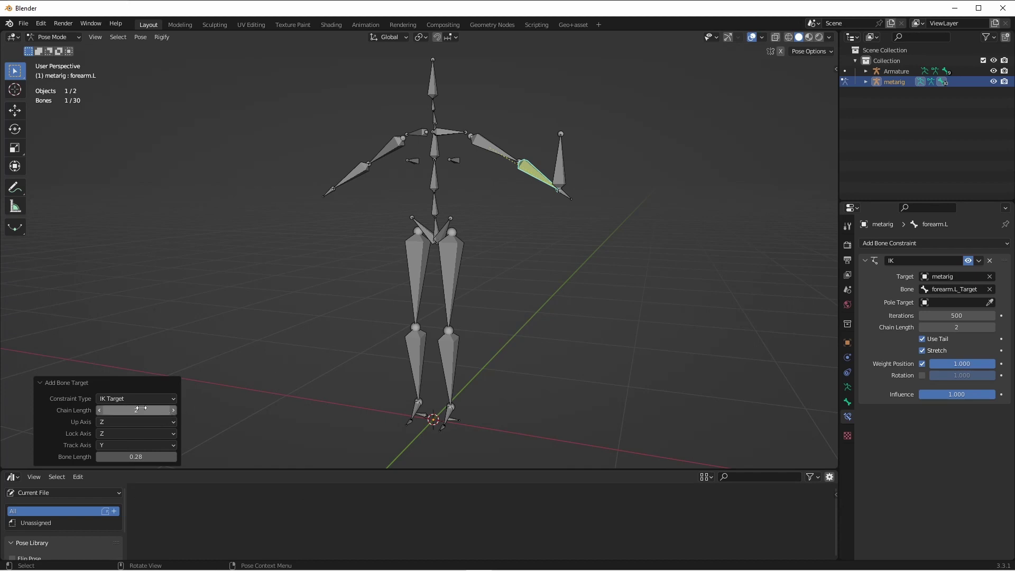
# Add IK target bones to forearm.R and to both shin bones.
pyautogui.click(352, 180)
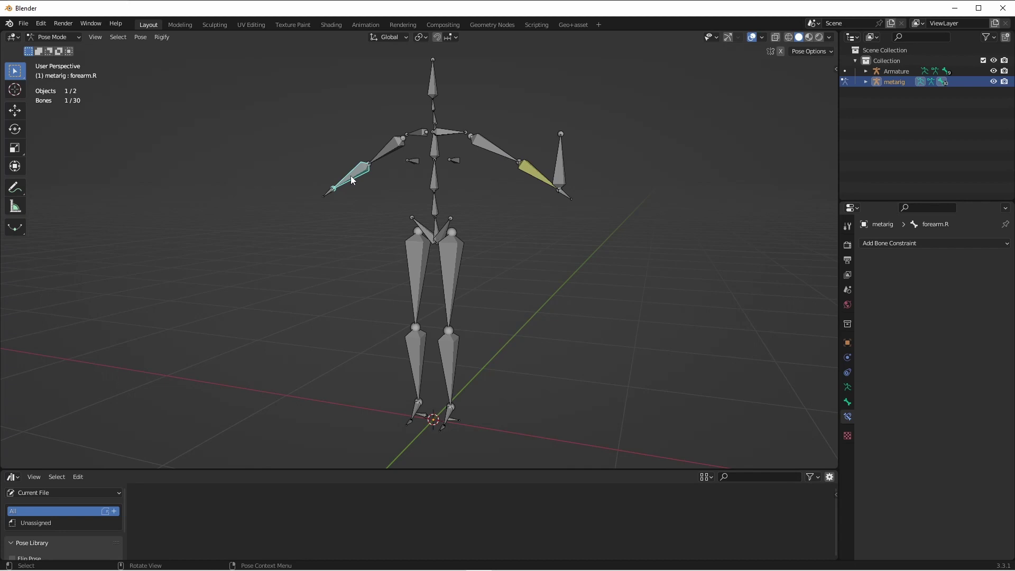
pyautogui.hotkey('shift', 'r')
pyautogui.click(454, 374)
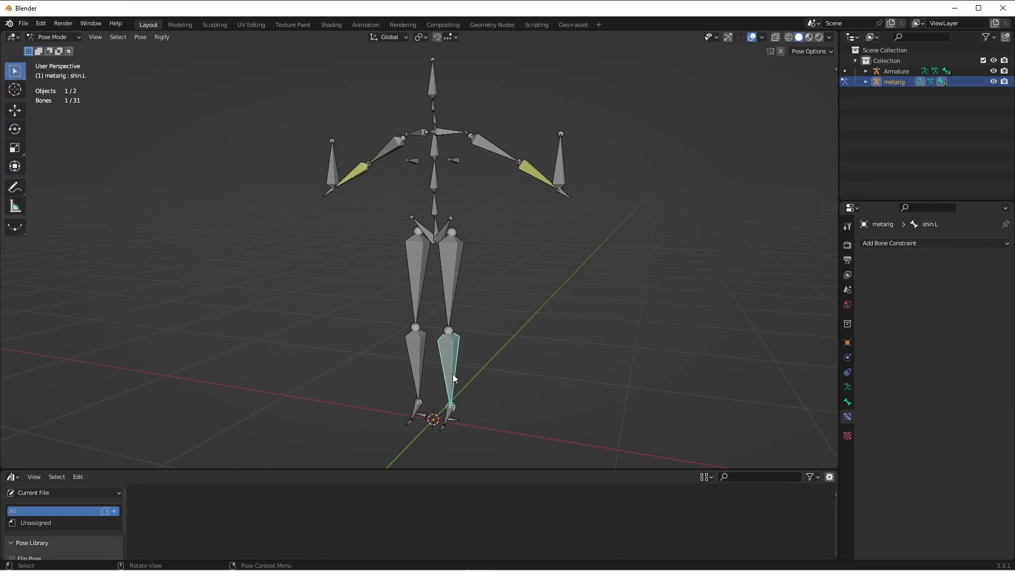
pyautogui.press('shift')
pyautogui.hotkey('shift', 'i')
pyautogui.click(453, 373)
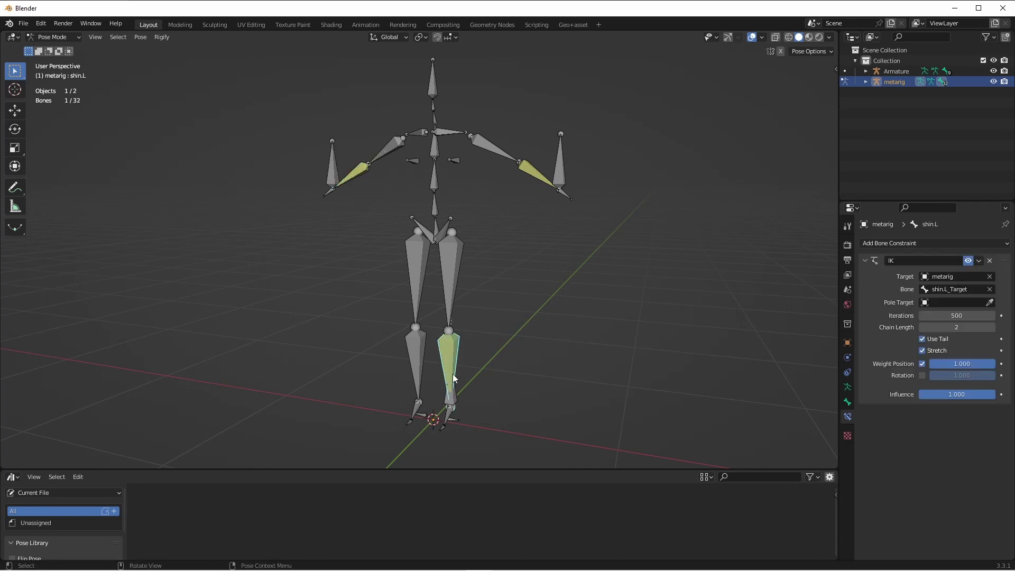
pyautogui.click(417, 362)
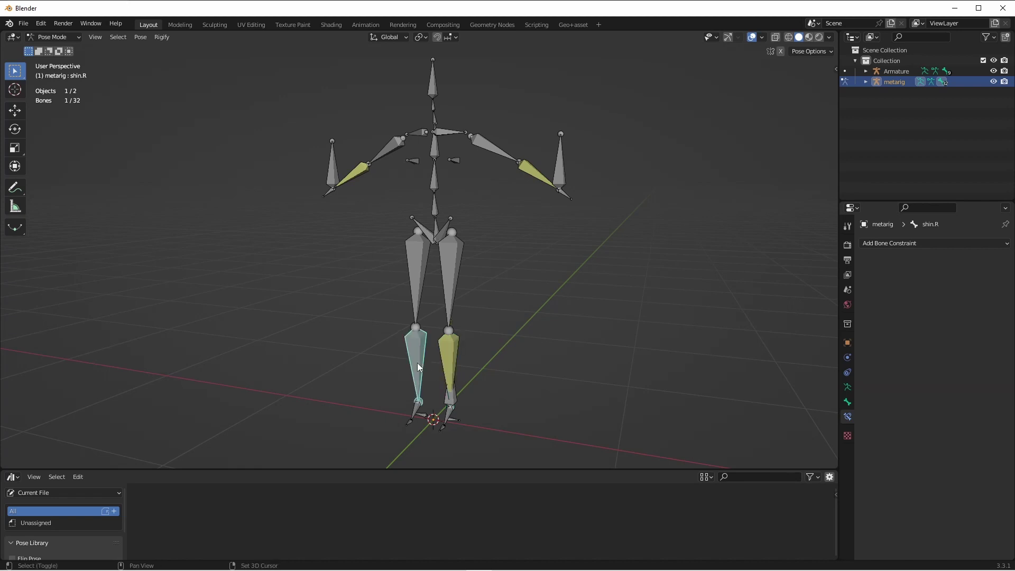
pyautogui.hotkey('shift', 'i')
# Move both arm target bones to bend the forearms.
pyautogui.click(560, 170)
pyautogui.press('g')
pyautogui.click(482, 191)
pyautogui.click(333, 172)
# Move the shin target bones from a side view to bend the legs into a pose.
pyautogui.press('g')
pyautogui.click(377, 193)
pyautogui.moveTo(467, 378); pyautogui.dragTo(397, 365, button='middle')
pyautogui.click(442, 356)
pyautogui.click(470, 314)
pyautogui.click(414, 355)
pyautogui.press('g')
pyautogui.click(406, 337)
pyautogui.press('KP_3')
pyautogui.click(993, 71)
pyautogui.press('g')
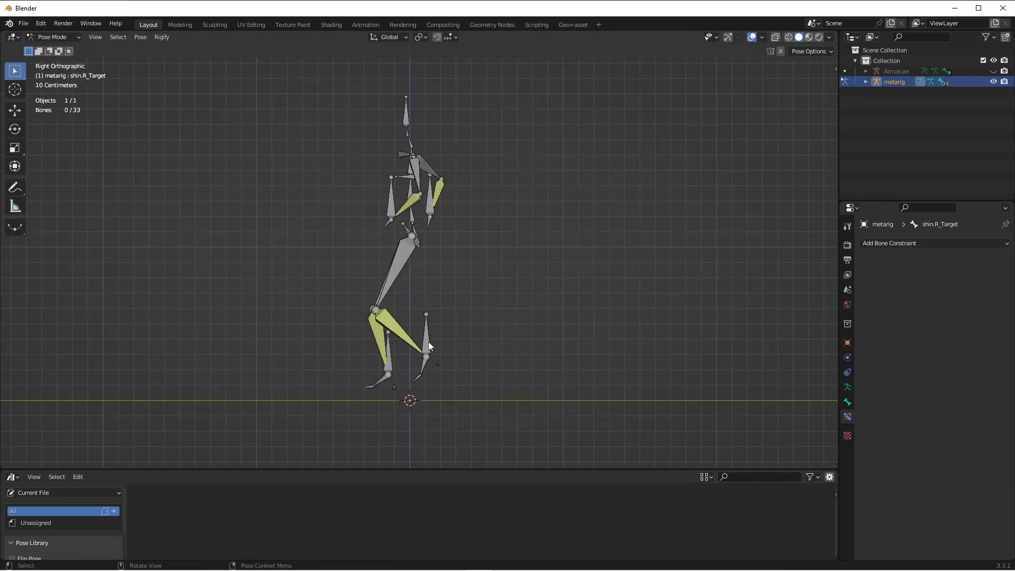
pyautogui.click(391, 354)
pyautogui.moveTo(408, 321); pyautogui.dragTo(437, 201, button='middle')
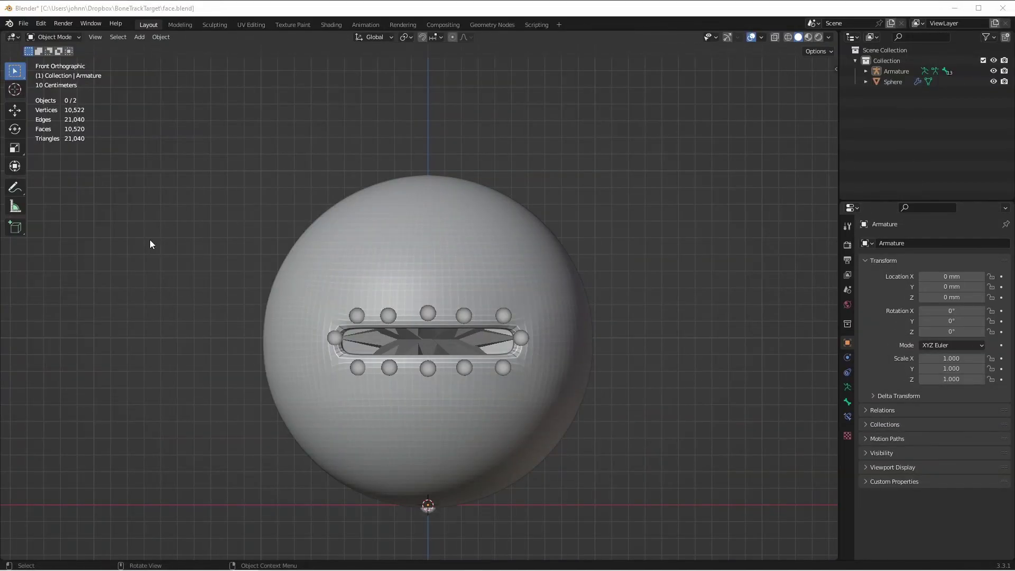
# Hide the sphere to inspect the bones radiating around its mouth, then unhide it.
pyautogui.click(548, 233)
pyautogui.press('h')
pyautogui.moveTo(514, 252); pyautogui.dragTo(453, 268, button='middle')
pyautogui.scroll(3, 401, 310)
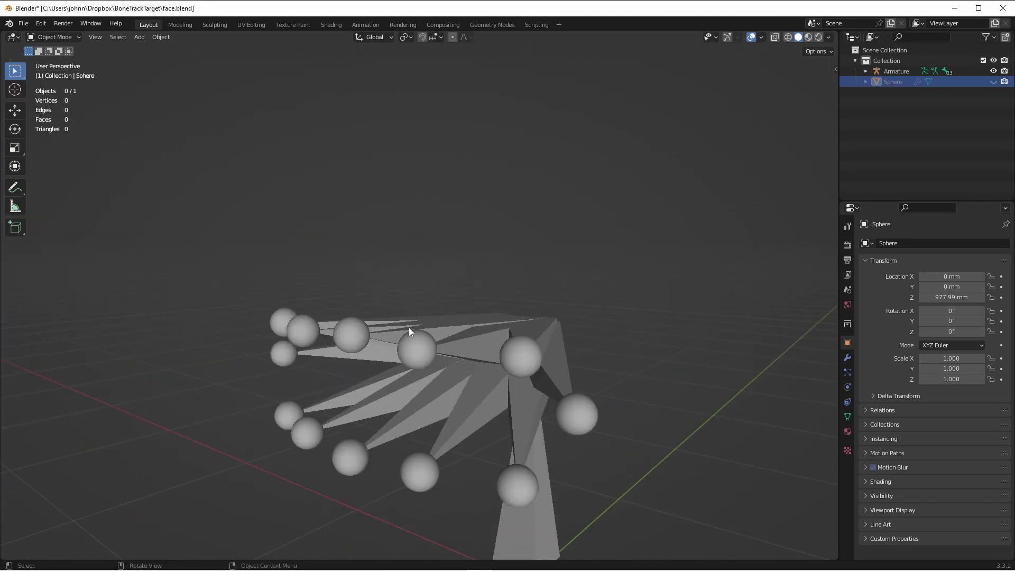
pyautogui.moveTo(401, 386); pyautogui.dragTo(447, 375, button='middle')
pyautogui.hotkey('alt', 'h')
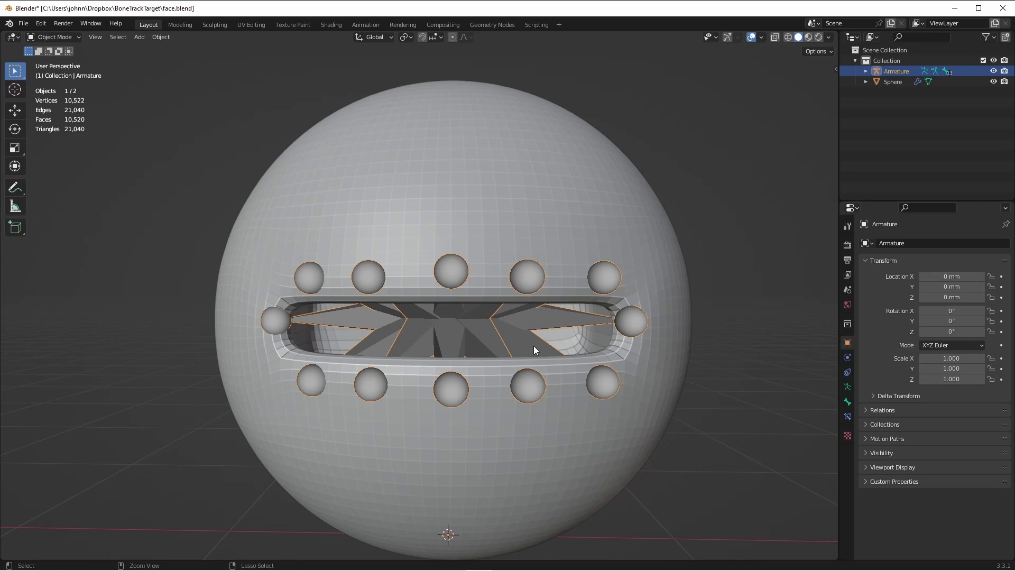
# In Edit Mode, snap the 3D cursor to Bone.010's tail and add a new bone there.
pyautogui.hotkey('ctrl', 'Tab')
pyautogui.click(534, 347)
pyautogui.press('Tab')
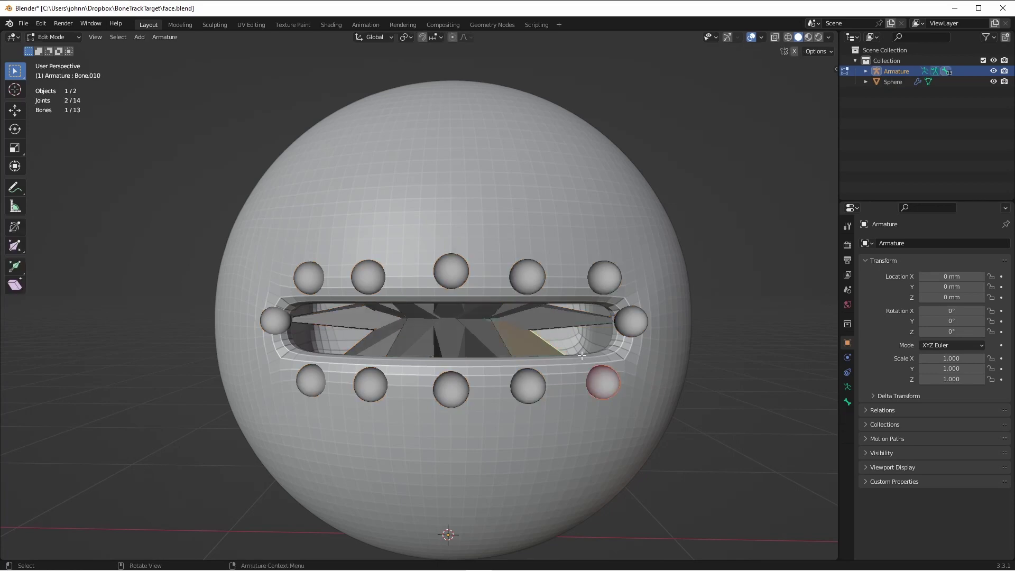
pyautogui.click(600, 377)
pyautogui.hotkey('shift', 's')
pyautogui.press('2')
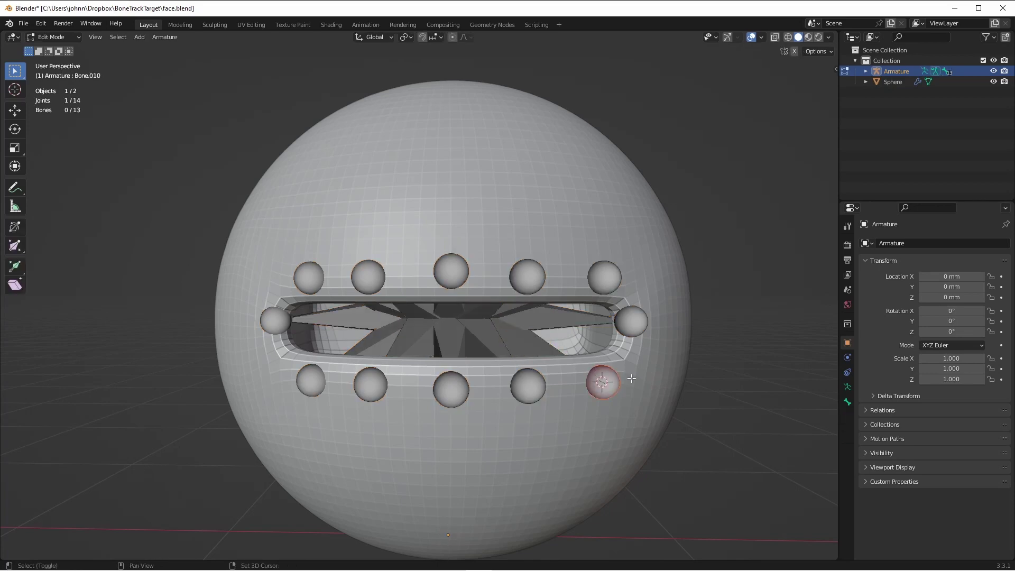
pyautogui.hotkey('shift', 'a')
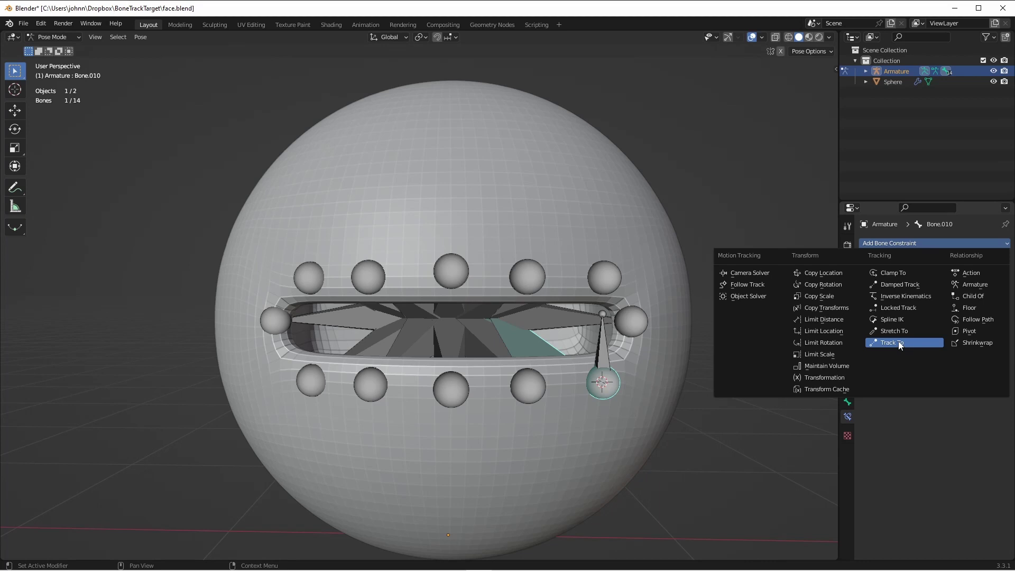
# Give Bone.010 a Track To constraint aimed at Bone.013 on the Y axis, and test it.
pyautogui.click(894, 343)
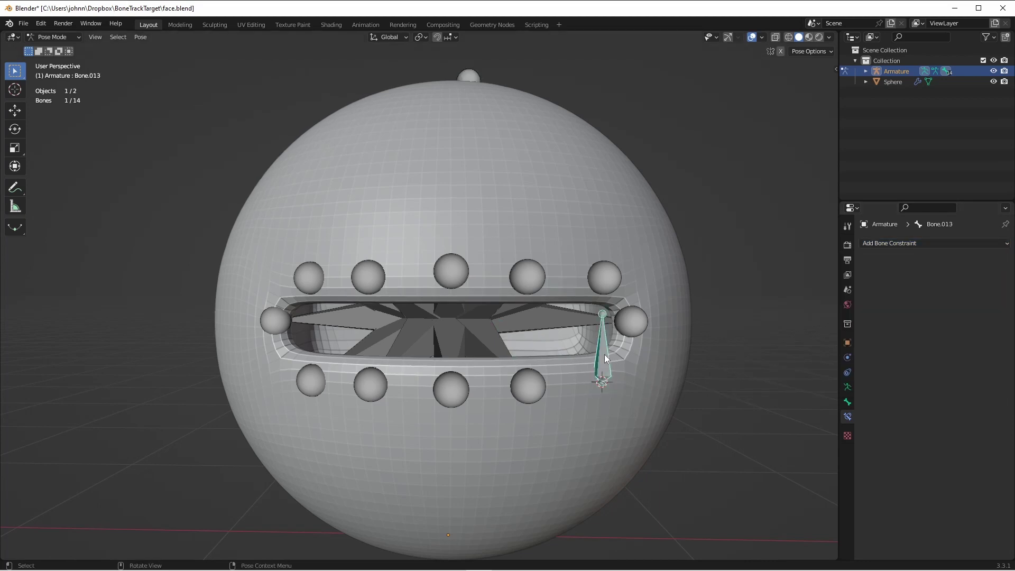
pyautogui.press('g')
pyautogui.rightClick(634, 351)
pyautogui.click(469, 77)
pyautogui.click(938, 314)
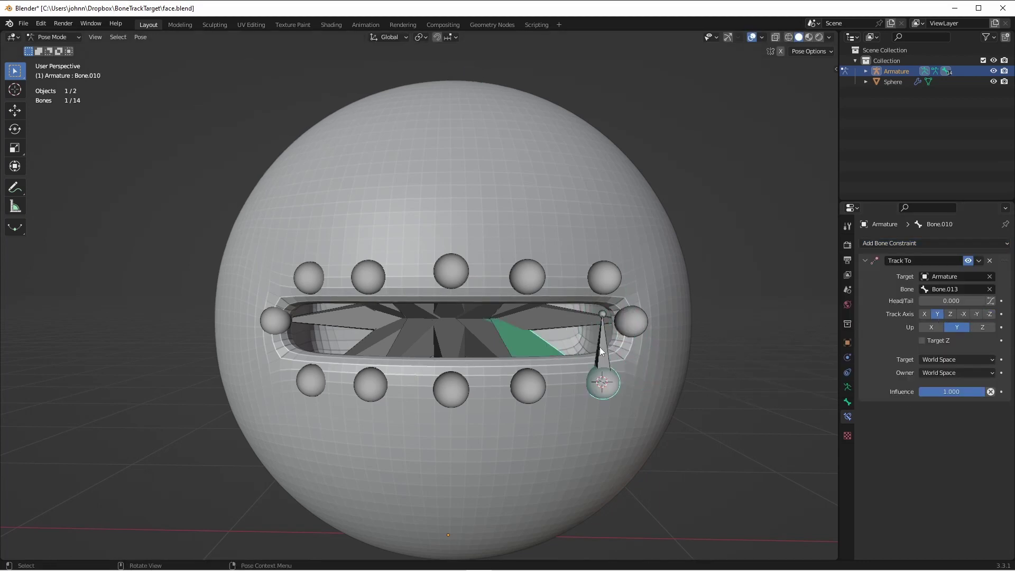
pyautogui.click(603, 381)
pyautogui.press('g')
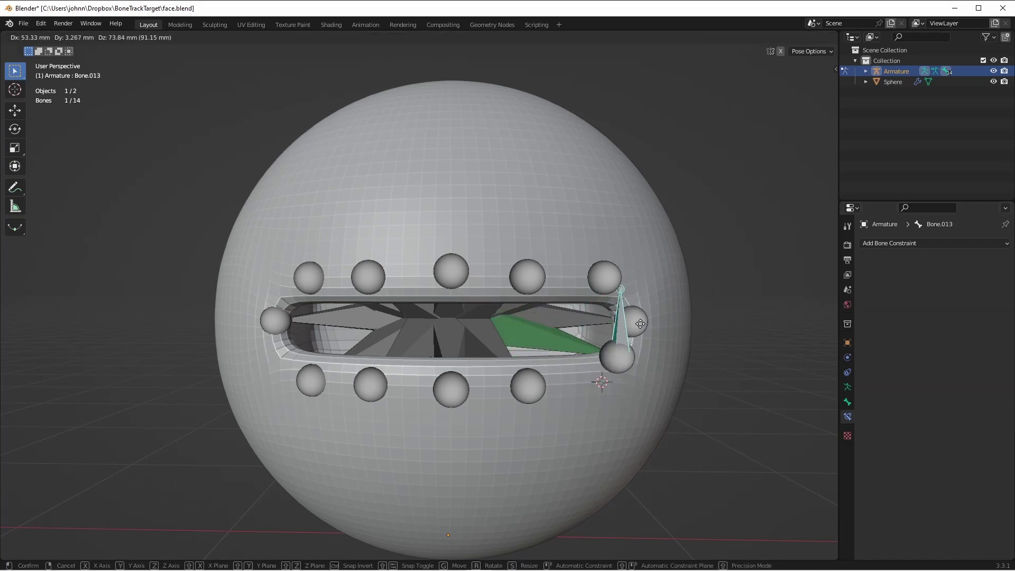
pyautogui.rightClick(608, 346)
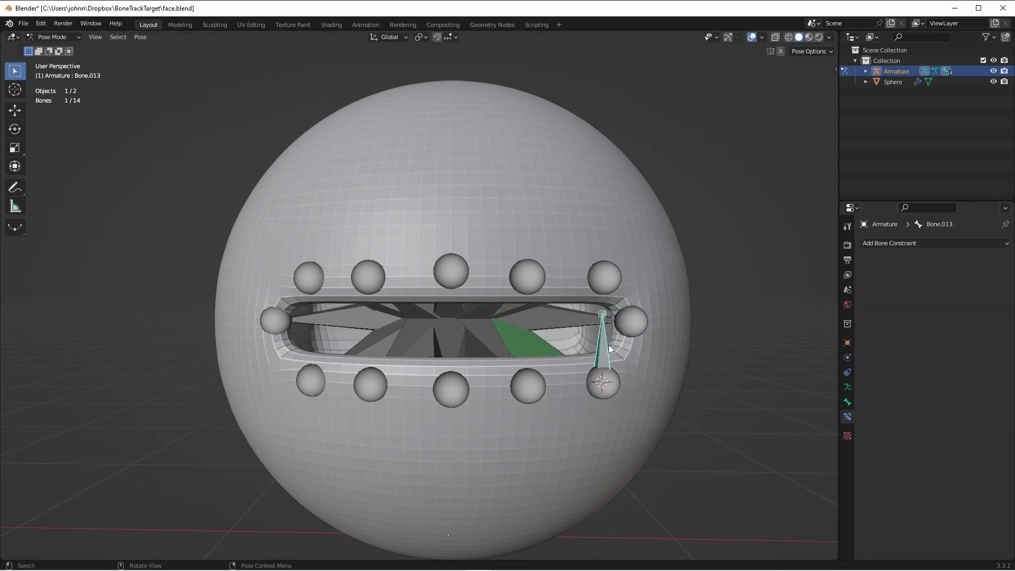
# Add a Track To target bone to Bone.009 and shorten the target's bone length.
pyautogui.click(494, 351)
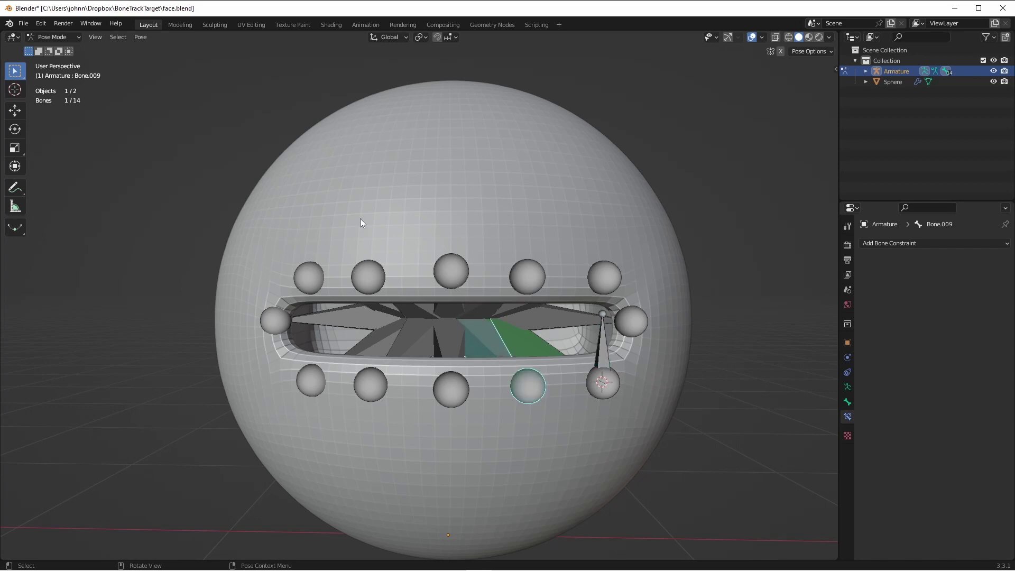
pyautogui.click(144, 37)
pyautogui.click(191, 327)
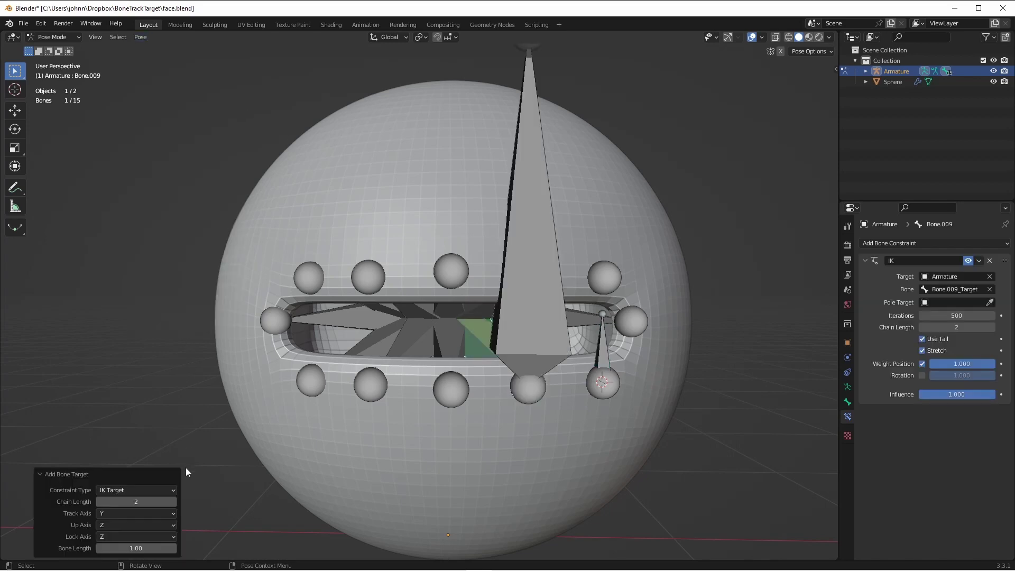
pyautogui.click(146, 489)
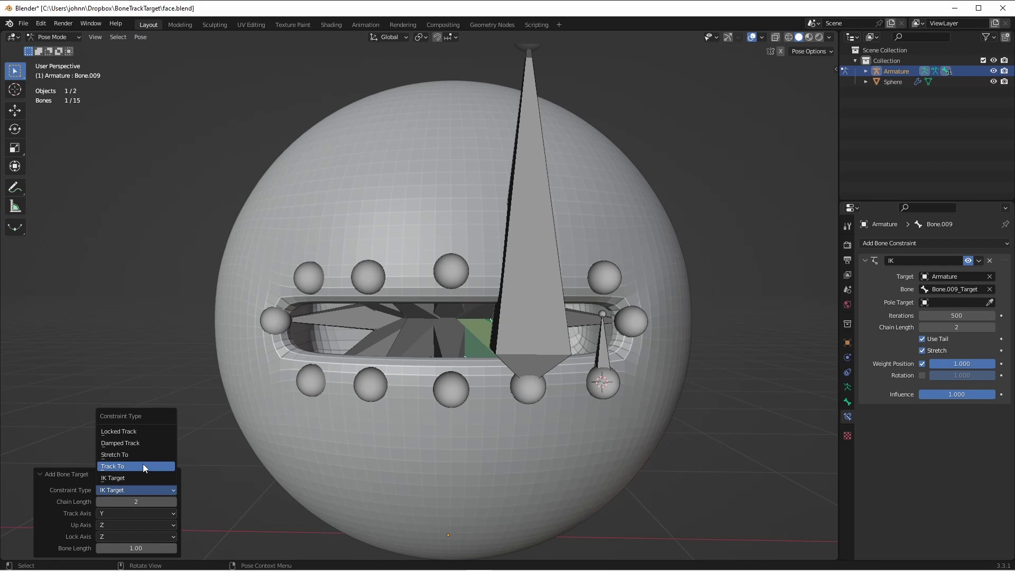
pyautogui.click(143, 464)
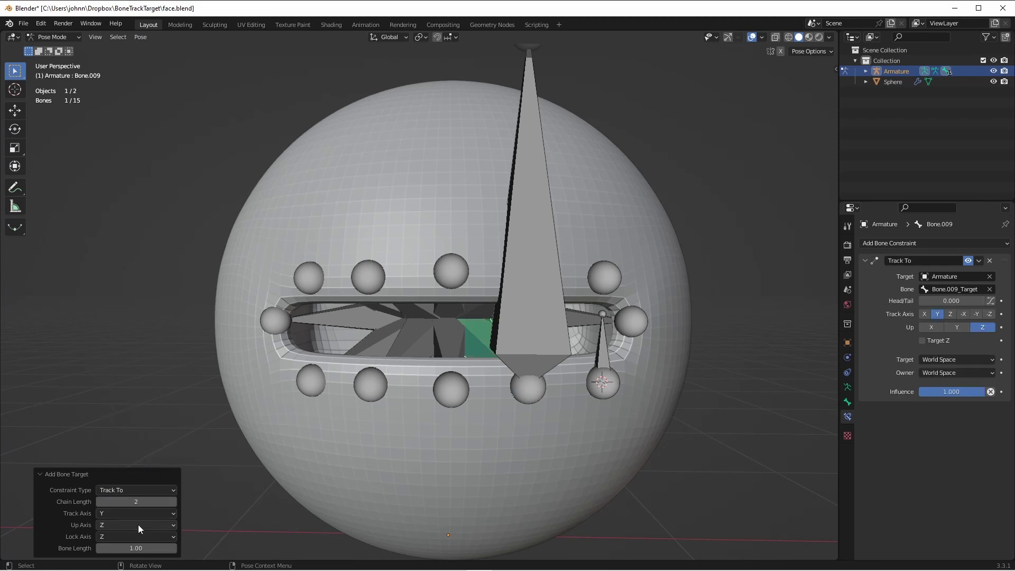
pyautogui.moveTo(136, 548); pyautogui.dragTo(24, 555)
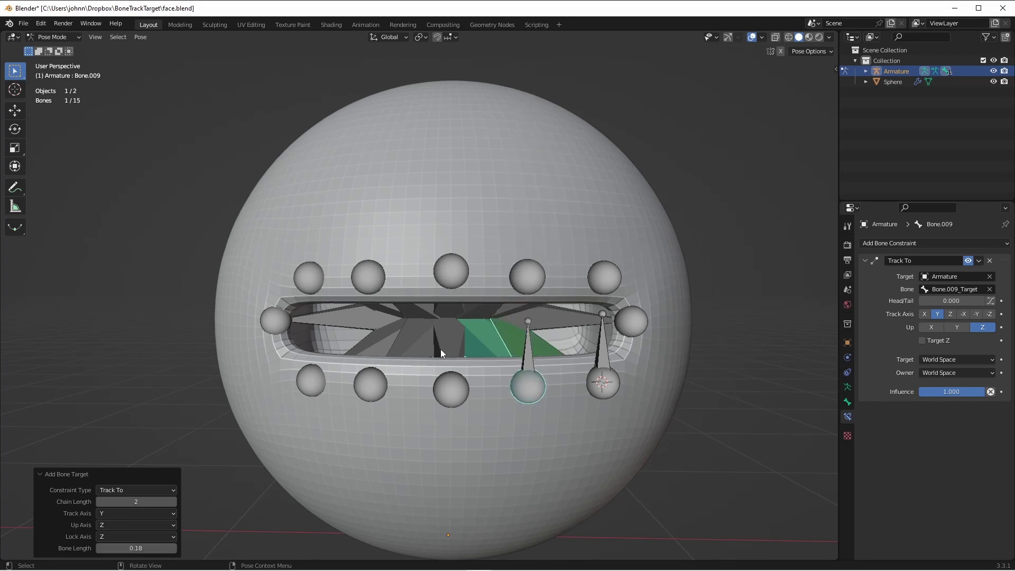
pyautogui.click(442, 350)
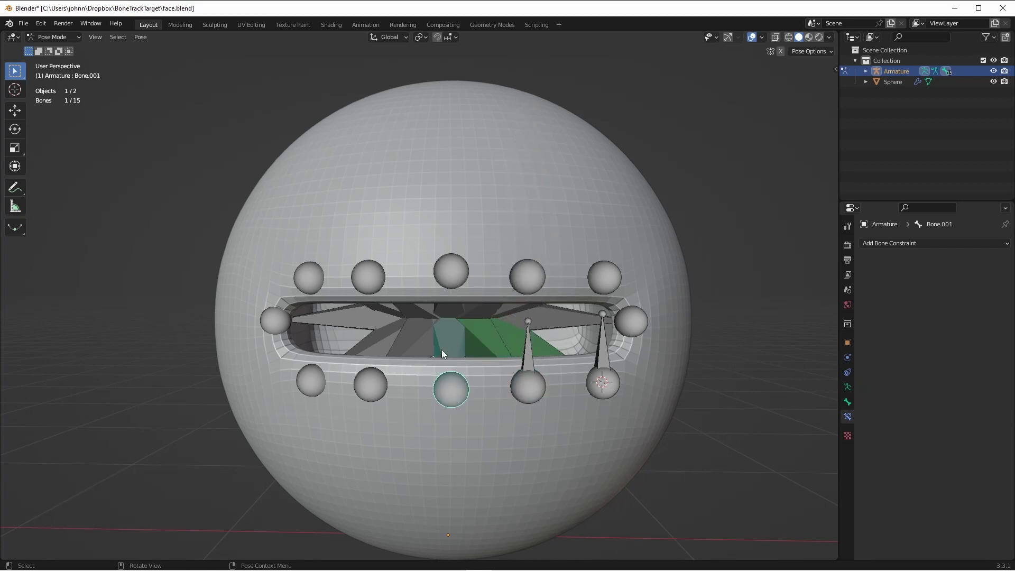
# Add Track To target bones to each of the remaining mouth bones.
pyautogui.hotkey('shift', 'r')
pyautogui.click(410, 346)
pyautogui.hotkey('shift', 'r')
pyautogui.click(367, 350)
pyautogui.hotkey('shift', 'r')
pyautogui.click(368, 321)
pyautogui.hotkey('shift', 'r')
pyautogui.click(389, 307)
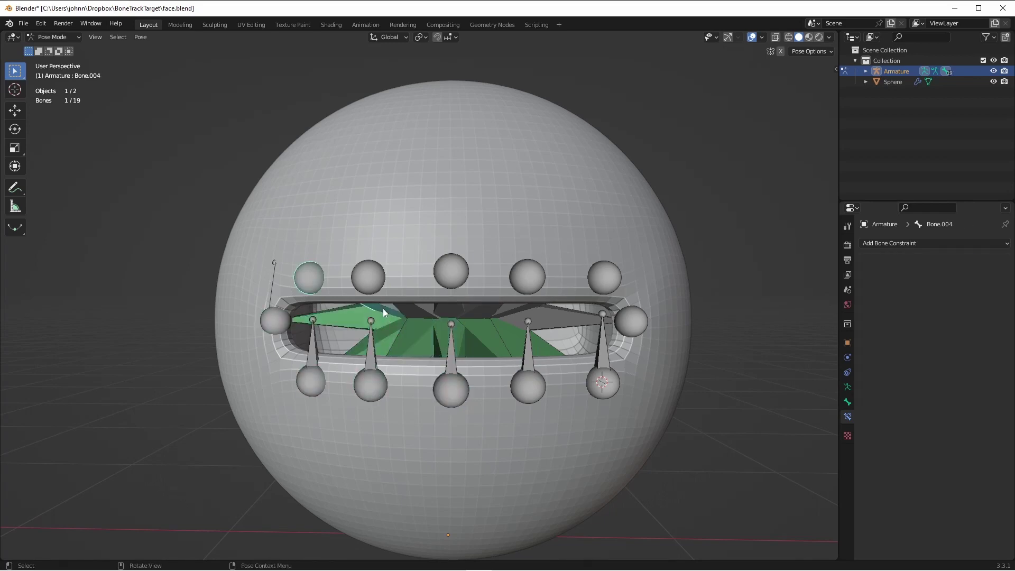
# Parent the sphere to the armature with automatic weights.
pyautogui.keyDown('shift'); pyautogui.click(570, 311); pyautogui.keyUp('shift')
pyautogui.hotkey('ctrl', 'p')
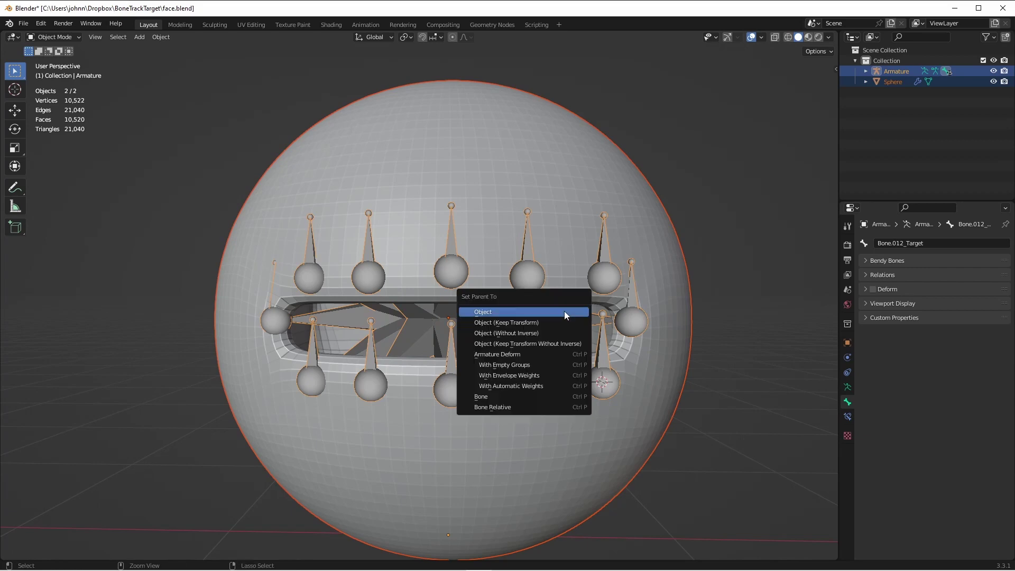
pyautogui.click(528, 377)
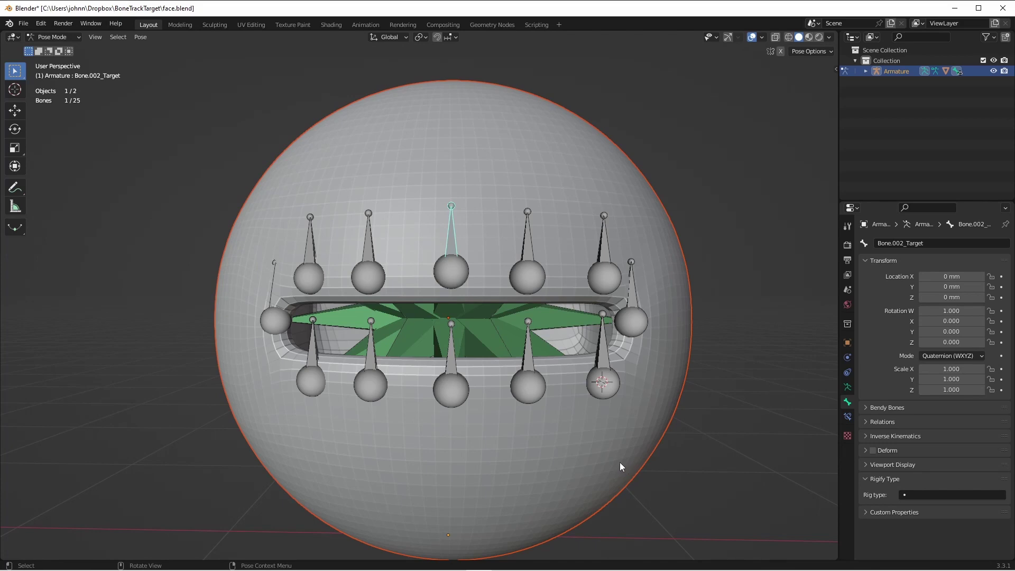
# Add a circle mesh, scale it down and move it away from the sphere.
pyautogui.press('KP_7')
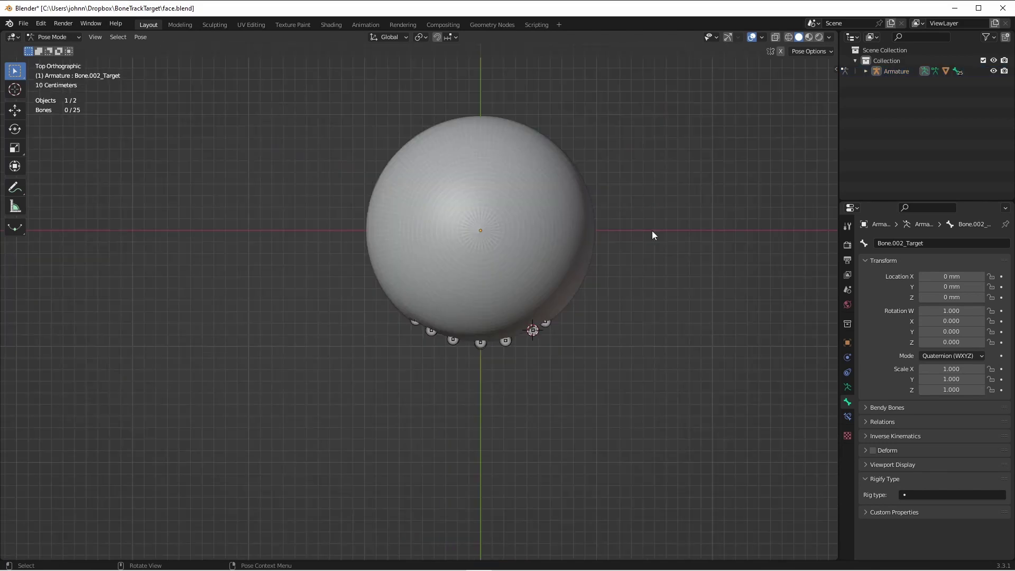
pyautogui.hotkey('ctrl', 'Tab')
pyautogui.hotkey('shift', 'a')
pyautogui.click(714, 173)
pyautogui.press('Tab')
pyautogui.press('s')
pyautogui.click(568, 353)
pyautogui.press('Tab')
pyautogui.press('g')
pyautogui.click(687, 254)
pyautogui.press('KP_1')
pyautogui.scroll(4, 515, 215)
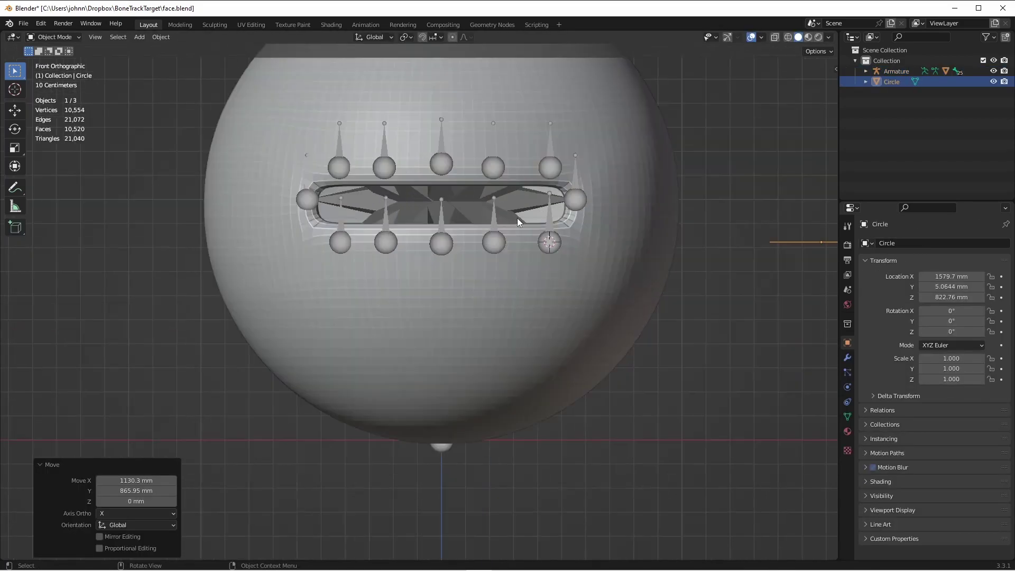
# In Pose Mode, select all twelve mouth target bones.
pyautogui.click(550, 142)
pyautogui.press('Tab')
pyautogui.click(549, 143)
pyautogui.press('Tab')
pyautogui.hotkey('ctrl', 'Tab')
pyautogui.keyDown('shift'); pyautogui.moveTo(538, 144); pyautogui.dragTo(290, 132); pyautogui.keyUp('shift')
pyautogui.keyDown('shift'); pyautogui.click(305, 166); pyautogui.keyUp('shift')
pyautogui.keyDown('shift'); pyautogui.click(580, 179); pyautogui.keyUp('shift')
pyautogui.keyDown('shift'); pyautogui.click(341, 210); pyautogui.keyUp('shift')
pyautogui.keyDown('shift'); pyautogui.click(387, 210); pyautogui.keyUp('shift')
pyautogui.keyDown('shift'); pyautogui.click(442, 212); pyautogui.keyUp('shift')
pyautogui.keyDown('shift'); pyautogui.click(551, 223); pyautogui.keyUp('shift')
# Set the target bones' custom shape to Circle with scale 2.2.
pyautogui.click(893, 464)
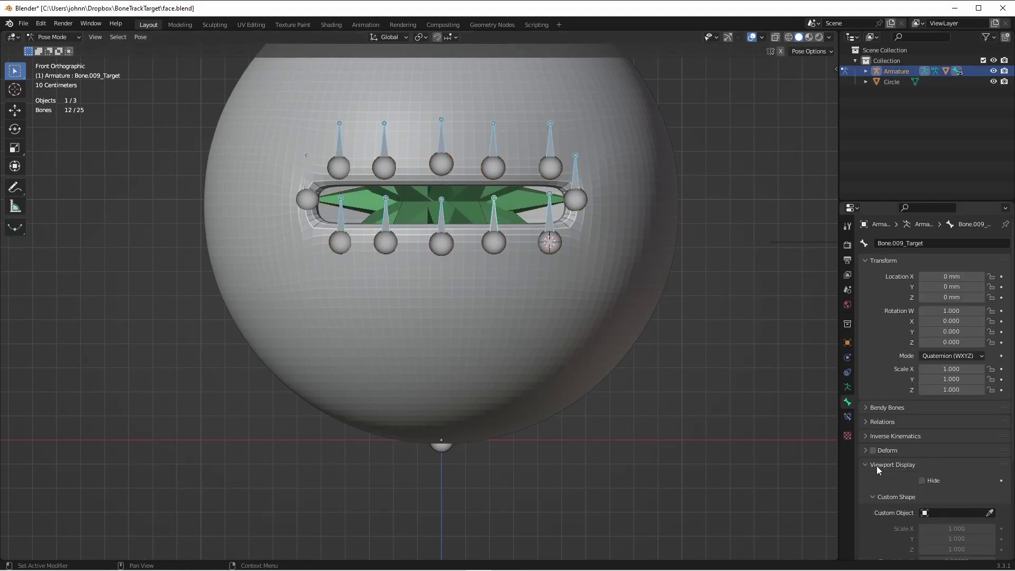
pyautogui.scroll(-6, 930, 423)
pyautogui.click(954, 359)
pyautogui.click(929, 386)
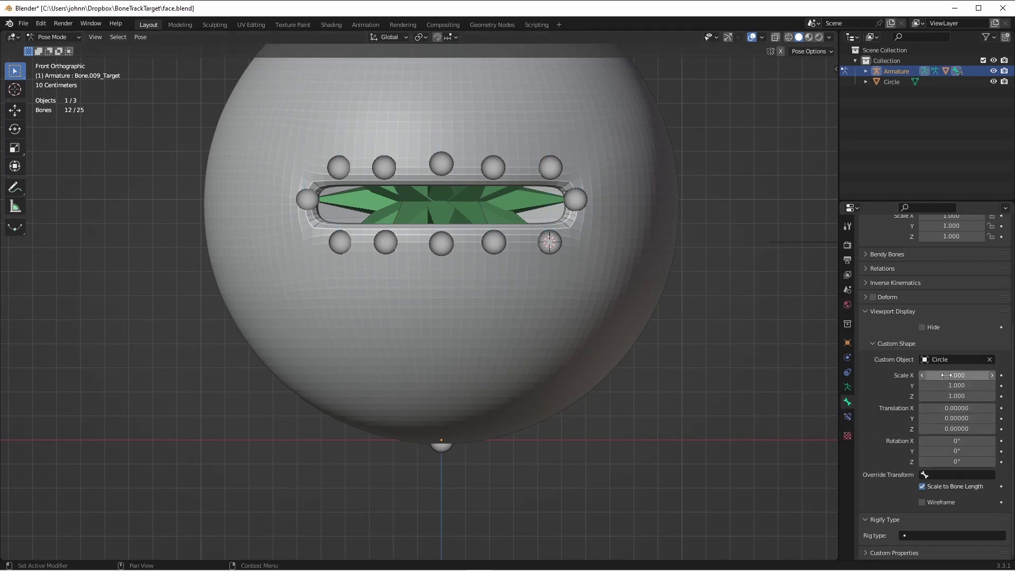
pyautogui.keyDown('alt'); pyautogui.moveTo(953, 376); pyautogui.dragTo(976, 409); pyautogui.keyUp('alt')
pyautogui.keyDown('alt'); pyautogui.moveTo(953, 375); pyautogui.dragTo(957, 396); pyautogui.keyUp('alt')
# Switch to a top wireframe view and box-select the fan of mouth deform bones.
pyautogui.press('KP_7')
pyautogui.hotkey('shift', 'z')
pyautogui.moveTo(309, 261); pyautogui.dragTo(602, 373)
# Move the mouth fan bones to a hidden bone layer and return to solid shading.
pyautogui.press('m')
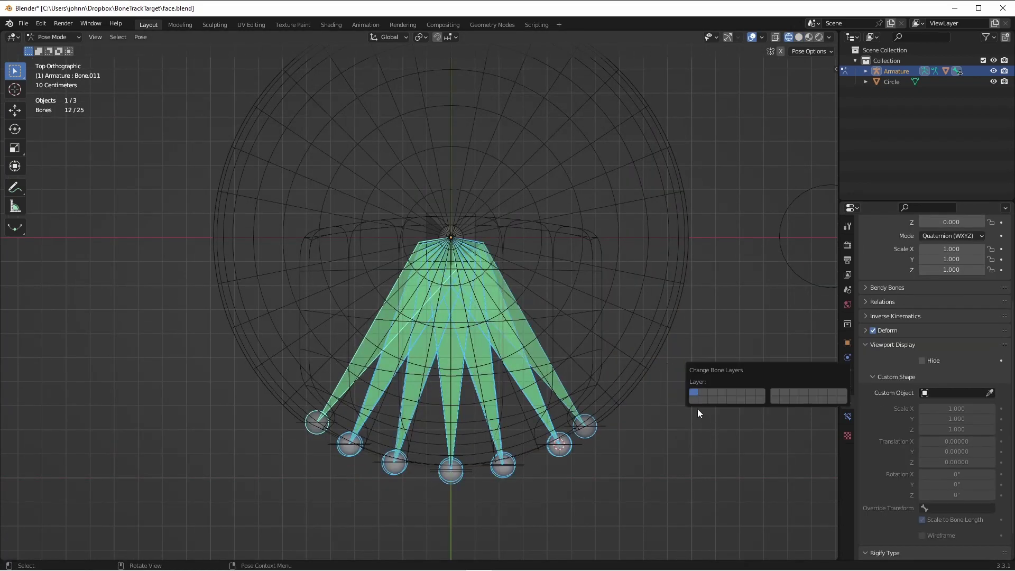
pyautogui.click(693, 400)
pyautogui.moveTo(582, 428); pyautogui.dragTo(569, 335, button='middle')
pyautogui.hotkey('shift', 'z')
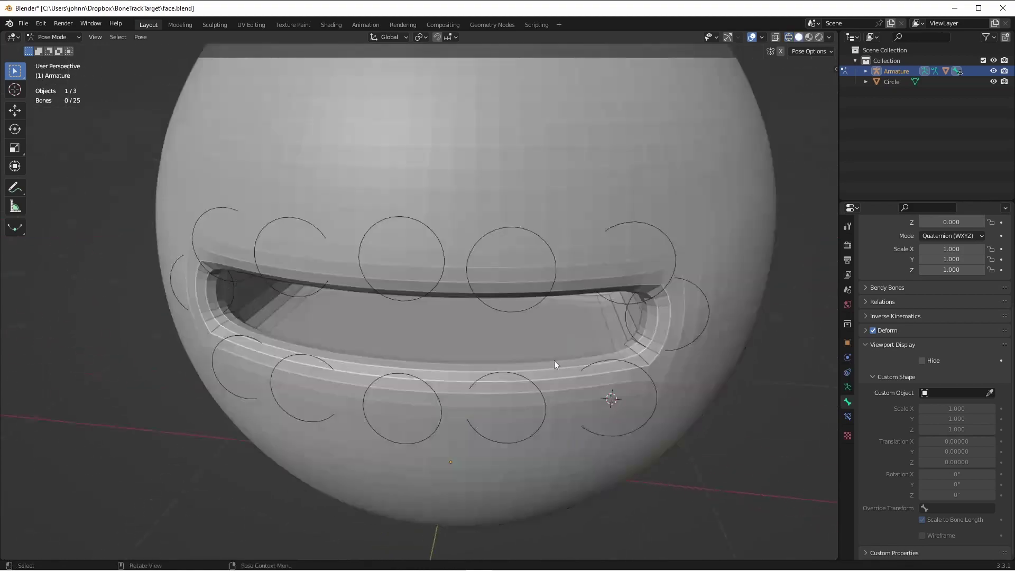
# Move the remaining root bone to a hidden bone layer as well.
pyautogui.moveTo(551, 370); pyautogui.dragTo(567, 322, button='middle')
pyautogui.press('a')
pyautogui.moveTo(633, 279); pyautogui.dragTo(522, 290, button='middle')
pyautogui.click(520, 292)
pyautogui.press('m')
pyautogui.click(519, 324)
# Move and rotate the five lower lip circle controls to reshape the lower lip.
pyautogui.click(643, 378)
pyautogui.press('g')
pyautogui.rightClick(654, 364)
pyautogui.moveTo(709, 430); pyautogui.dragTo(302, 333)
pyautogui.press('g')
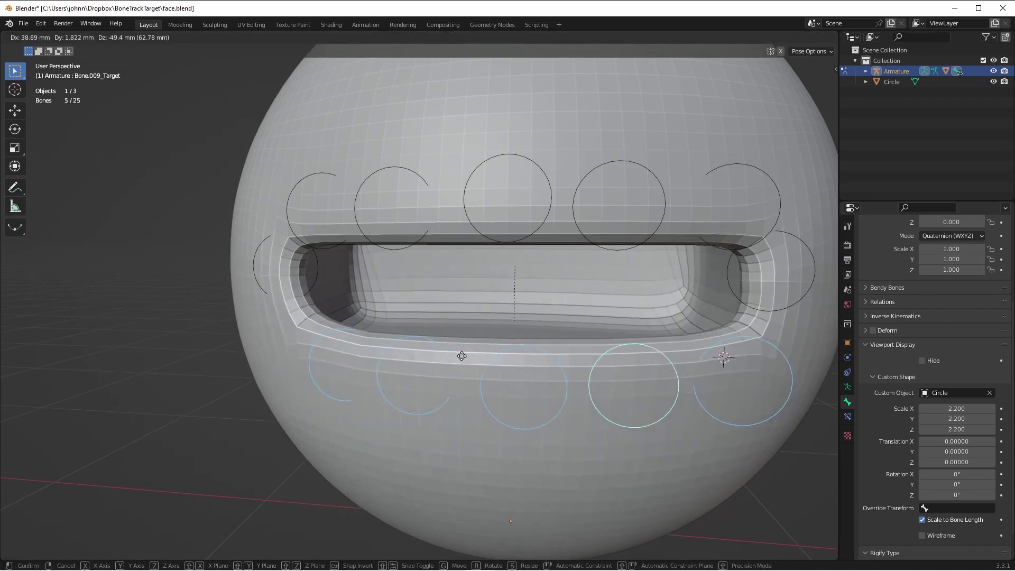
pyautogui.press('r')
pyautogui.click(635, 296)
# Rotate the upper lip circle controls, then view the face from the front.
pyautogui.moveTo(754, 132); pyautogui.dragTo(312, 212)
pyautogui.press('KP_1')
pyautogui.click(616, 272)
pyautogui.press('g')
# Move the mouth corner and upper lip controls to make the mouth crooked, then deselect.
pyautogui.click(320, 272)
pyautogui.press('g')
pyautogui.press('g')
pyautogui.click(418, 249)
pyautogui.press('g')
pyautogui.click(439, 261)
pyautogui.click(463, 231)
pyautogui.press('g')
pyautogui.click(472, 245)
pyautogui.click(683, 429)
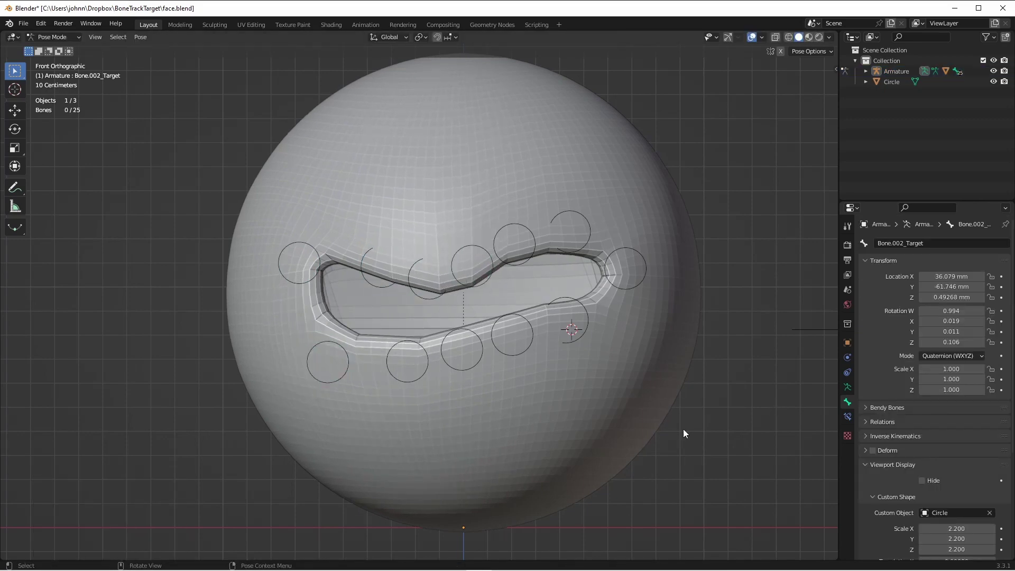